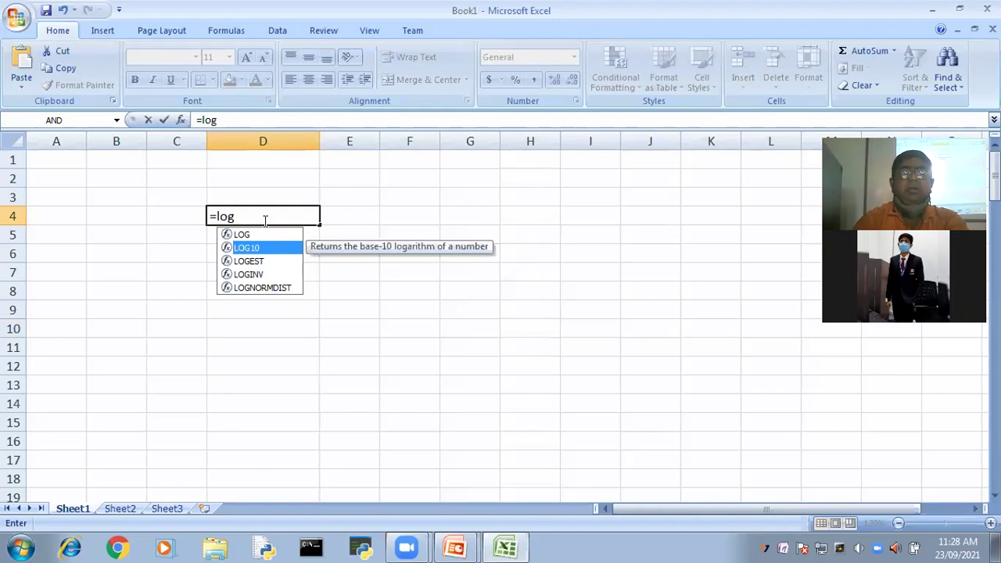
Complete the formula in D4 as =LOG10(100) to calculate the base-10 logarithm of 100
text(100)
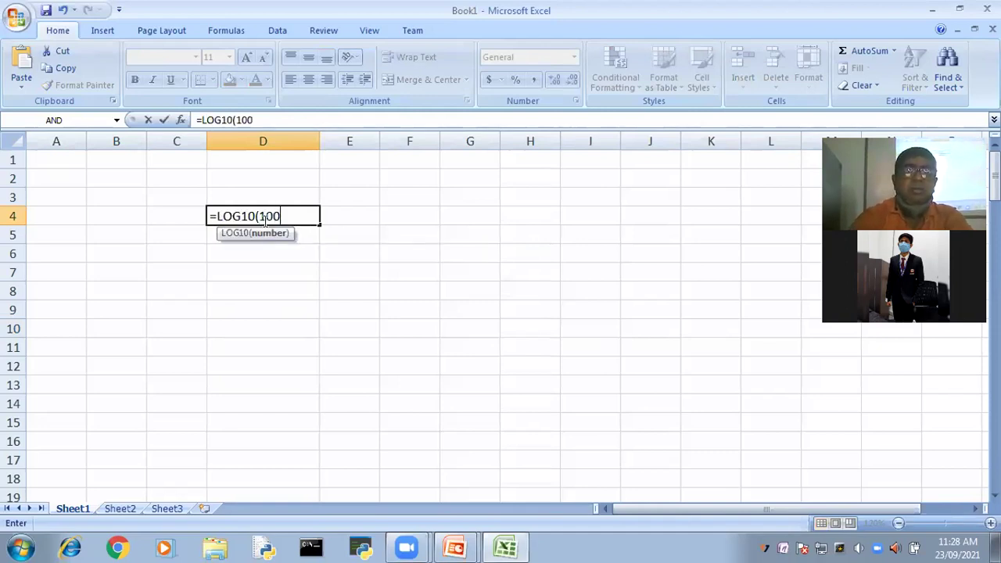
text())
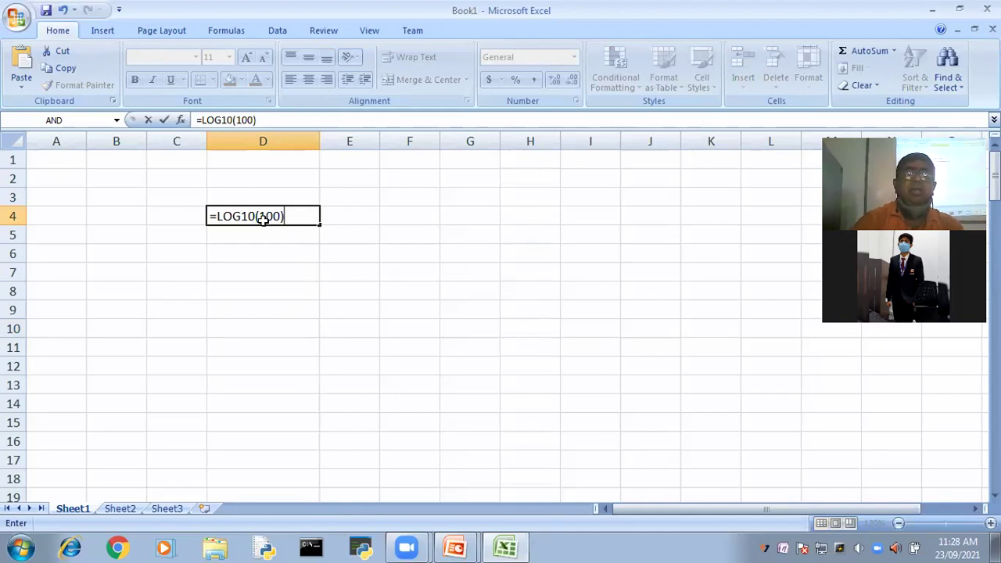
key(Return)
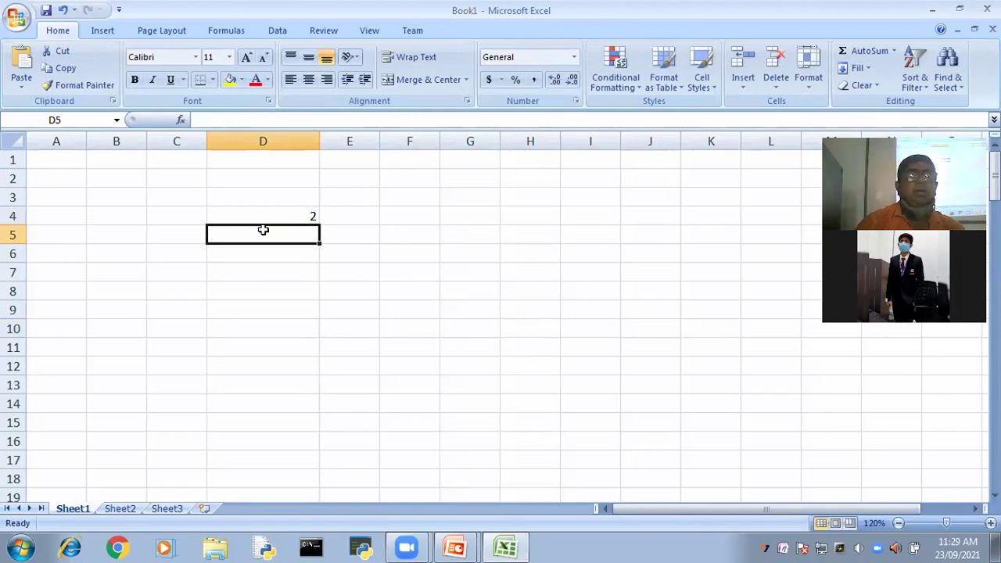
Enter the formula =LOG(64,2) in D7 to calculate the base-2 logarithm of 64
click(259, 277)
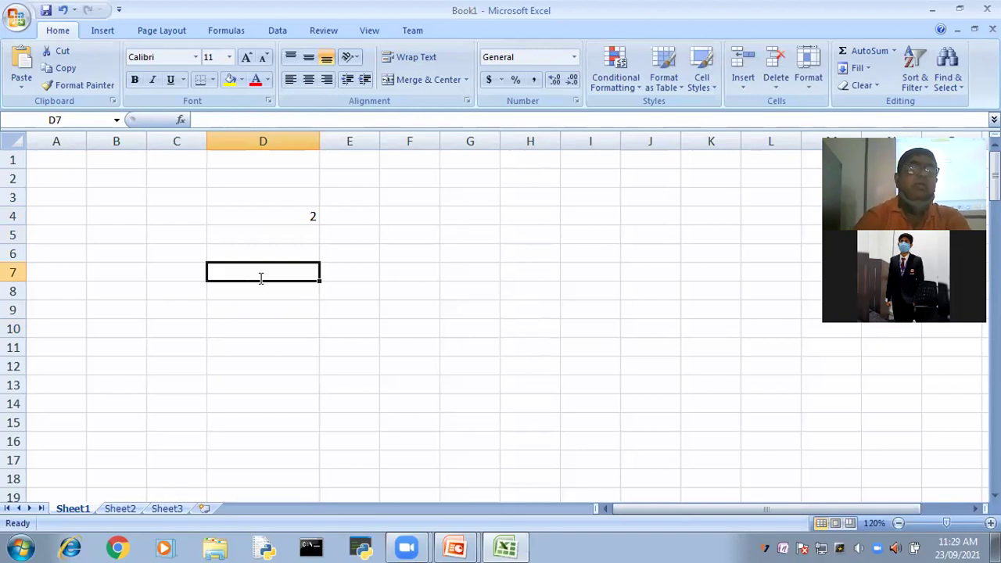
text(=log)
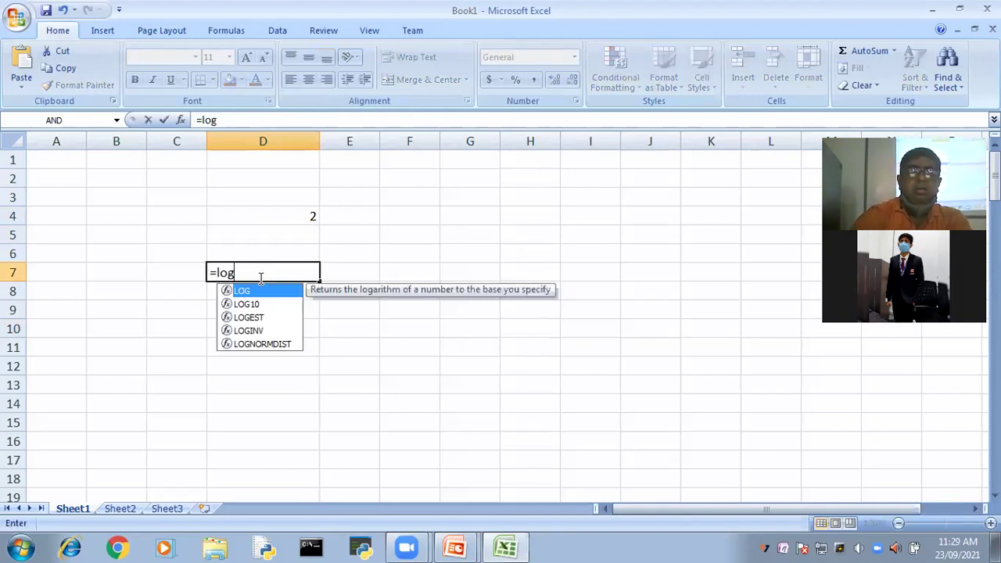
text(()
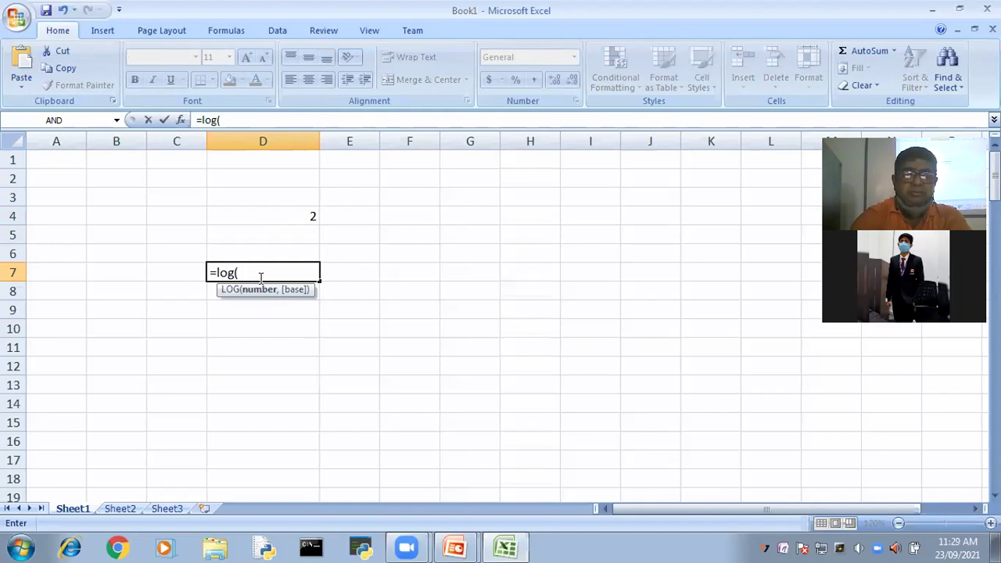
text(64)
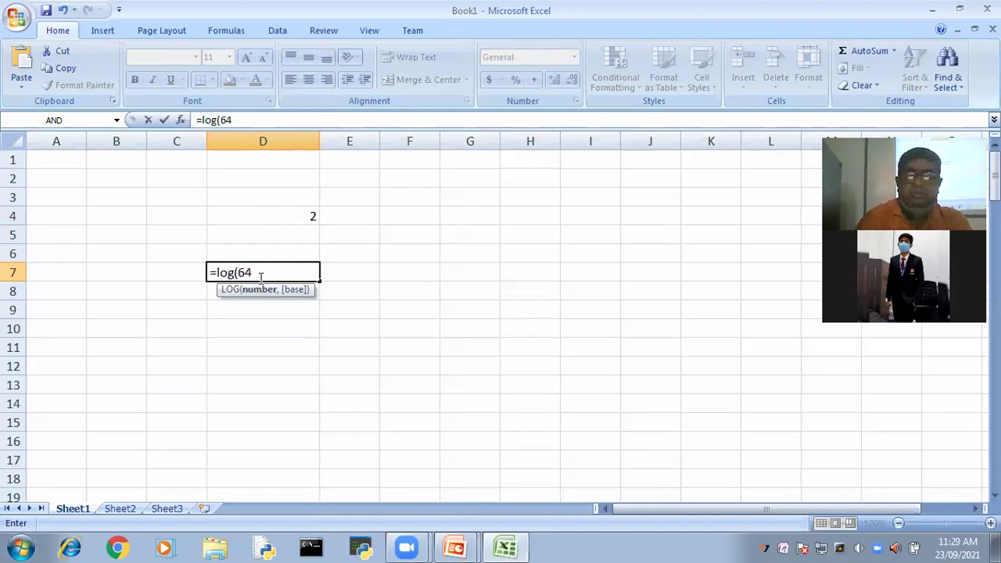
text(,)
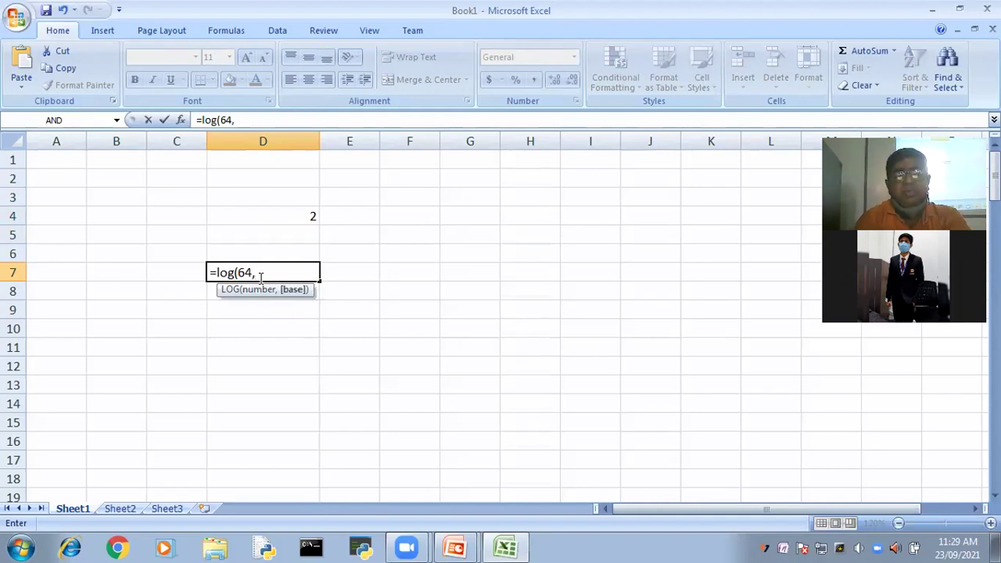
text(2))
key(Return)
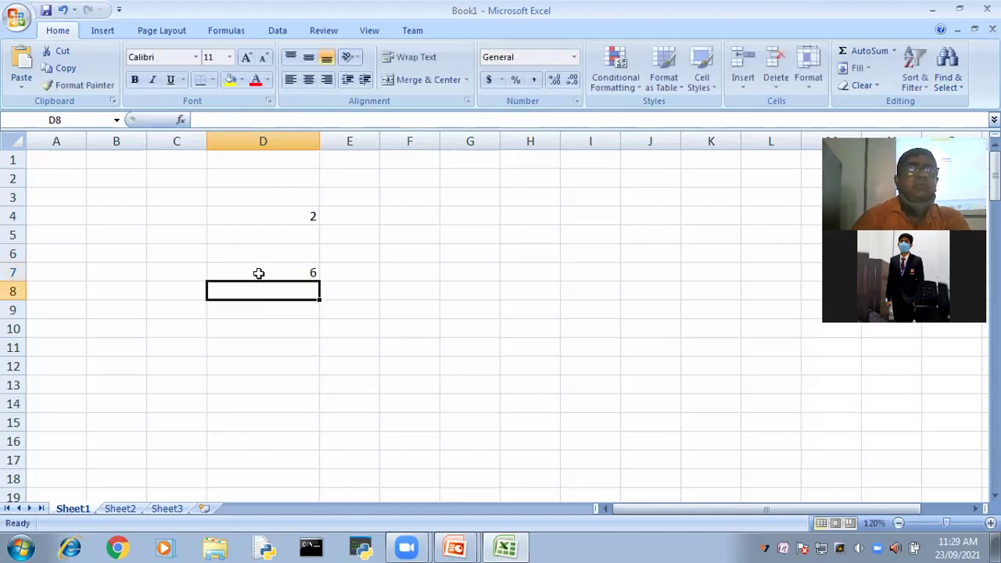
Change the number argument of the LOG formula in D7 to 63, keeping base 2
double_click(259, 273)
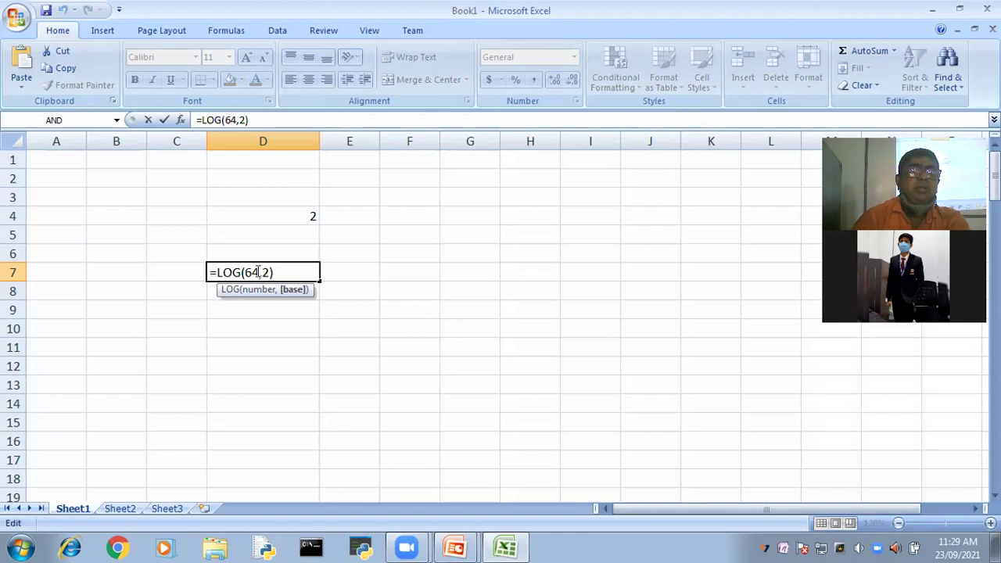
key(Left)
key(BackSpace)
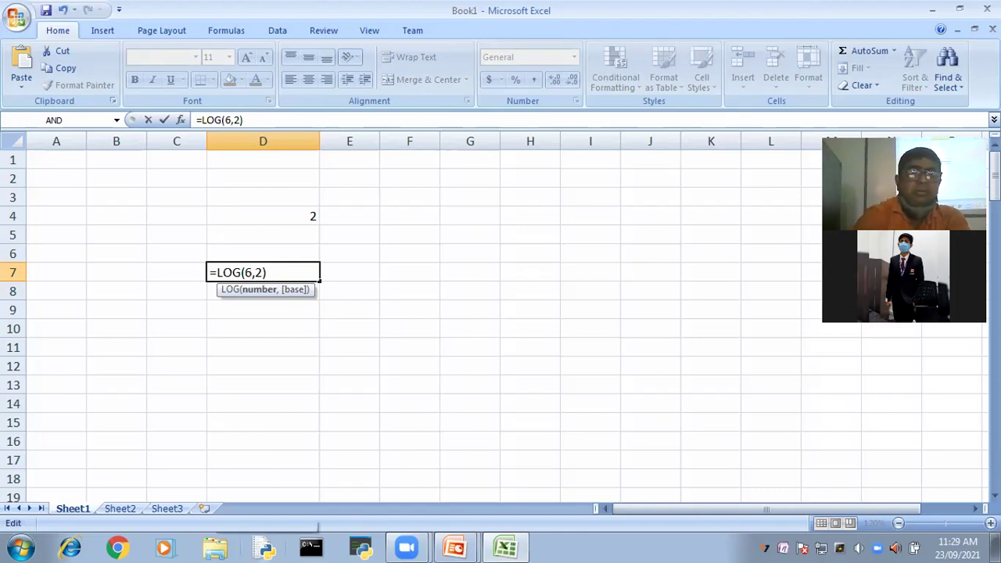
text(3)
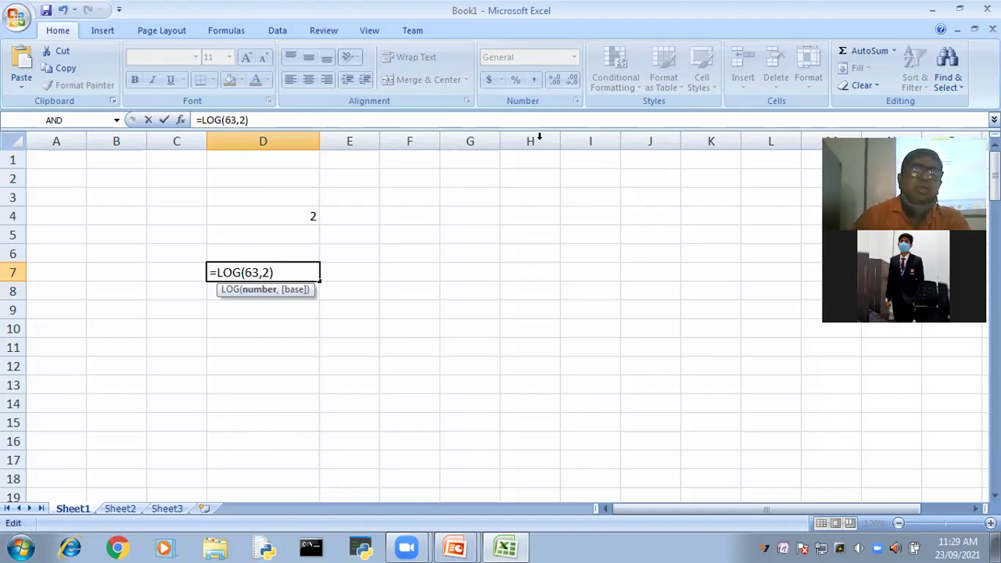
click(282, 260)
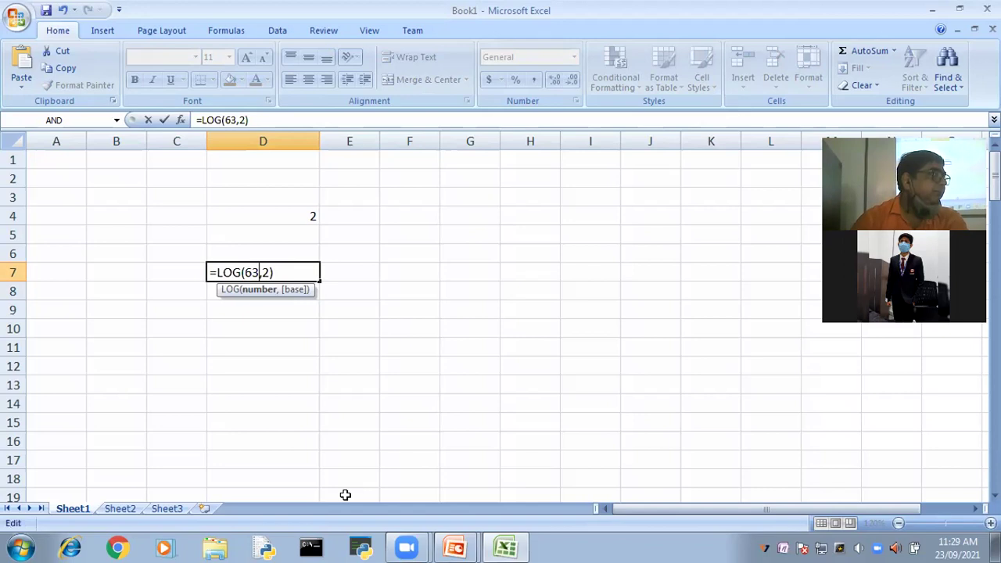
key(Return)
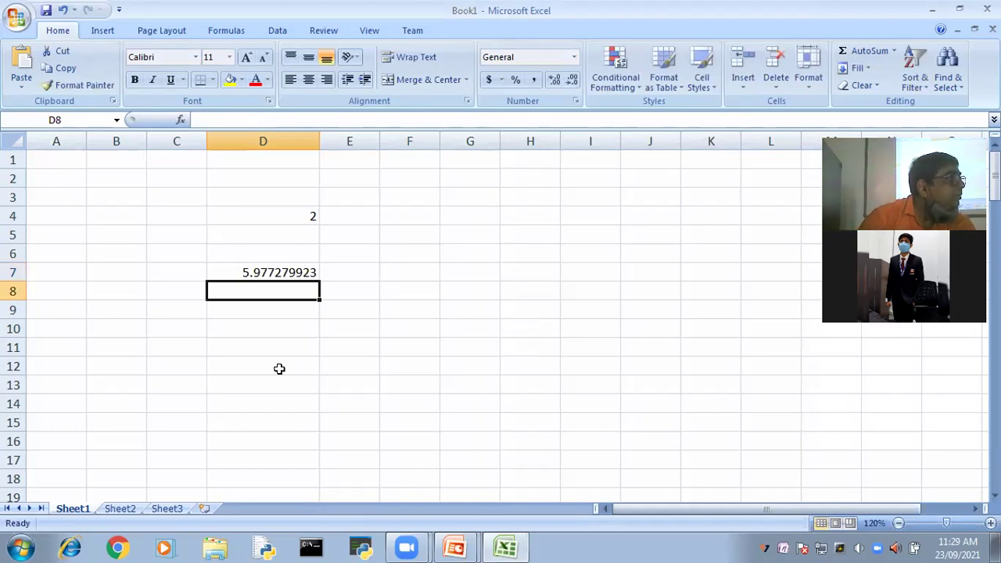
Clear the logarithm formulas from the range D4:D8
click(288, 272)
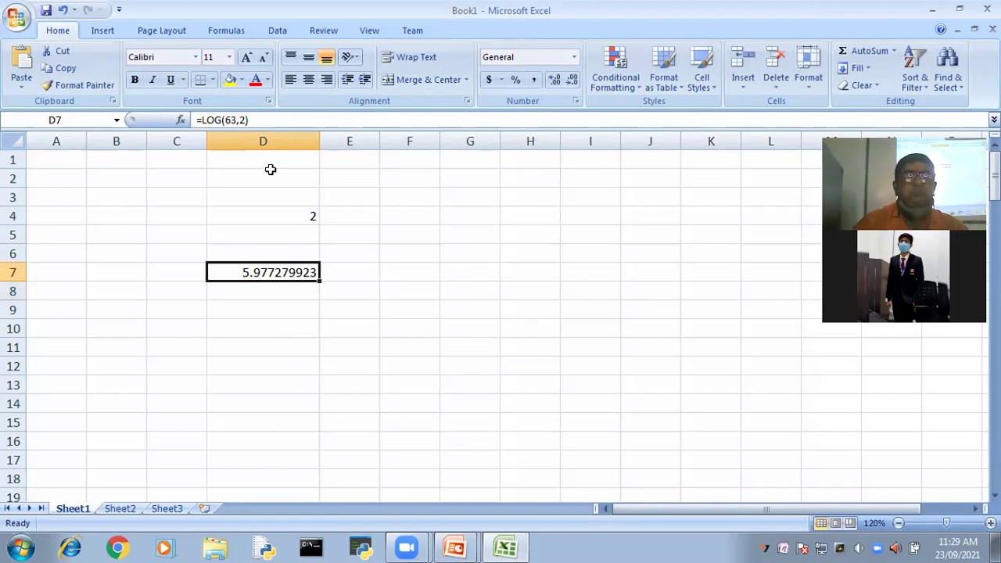
drag(268, 219, 269, 283)
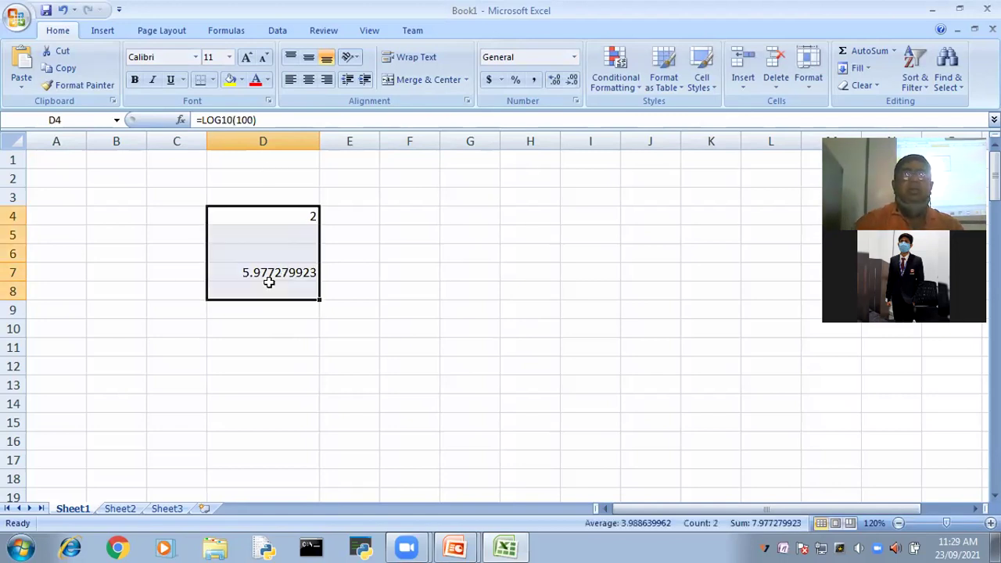
key(Delete)
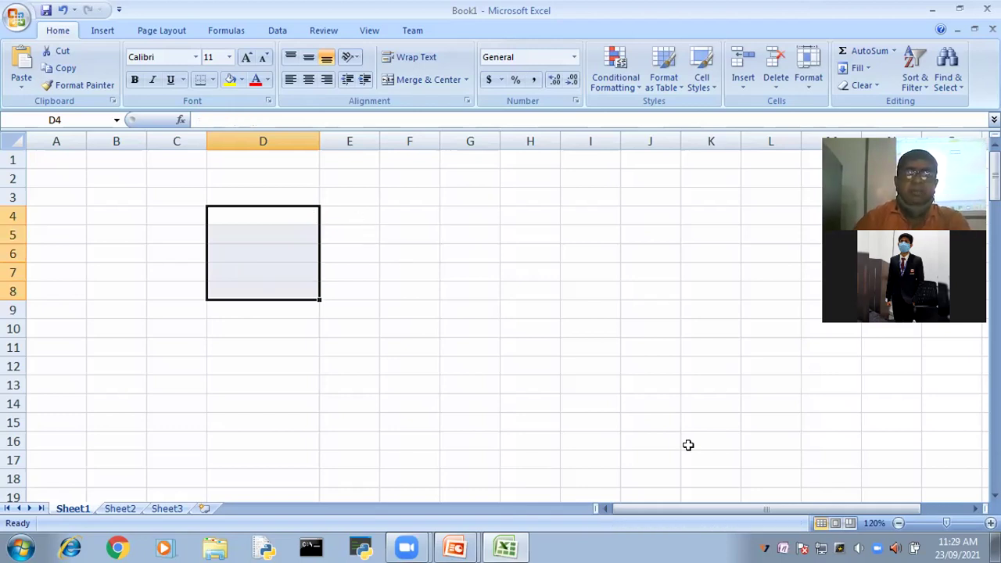
Enter 45, 56, 55 and 45 in E4:E7, leave E8 blank, and enter the letter a in E9
key(Right)
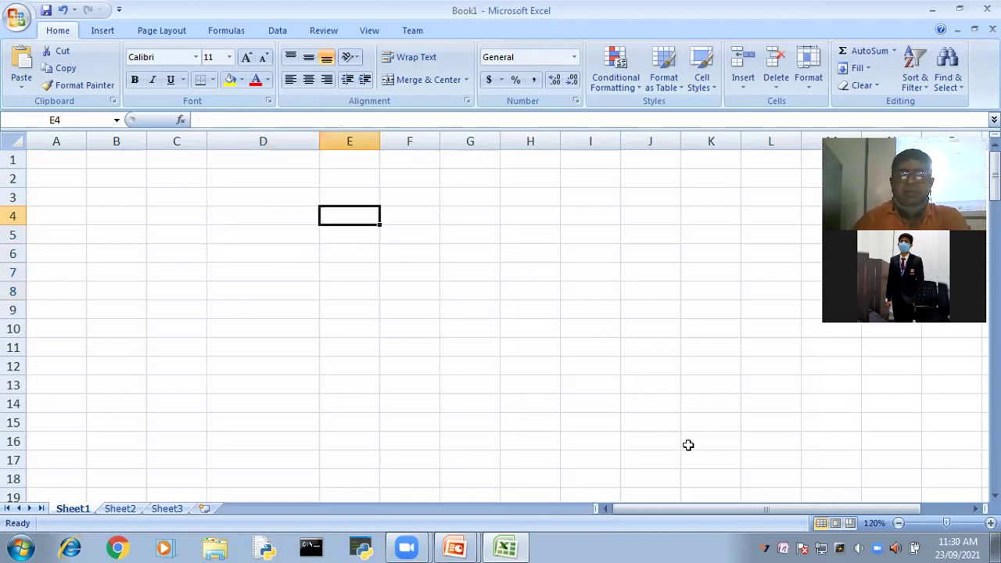
text(45)
key(Return)
text(56)
key(Return)
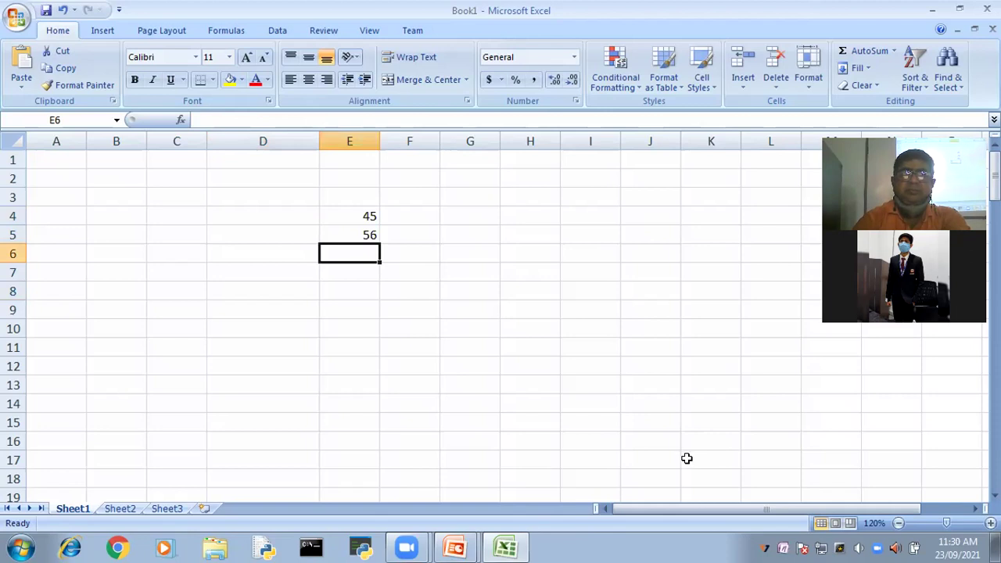
text(55)
key(Return)
text(45)
key(Return)
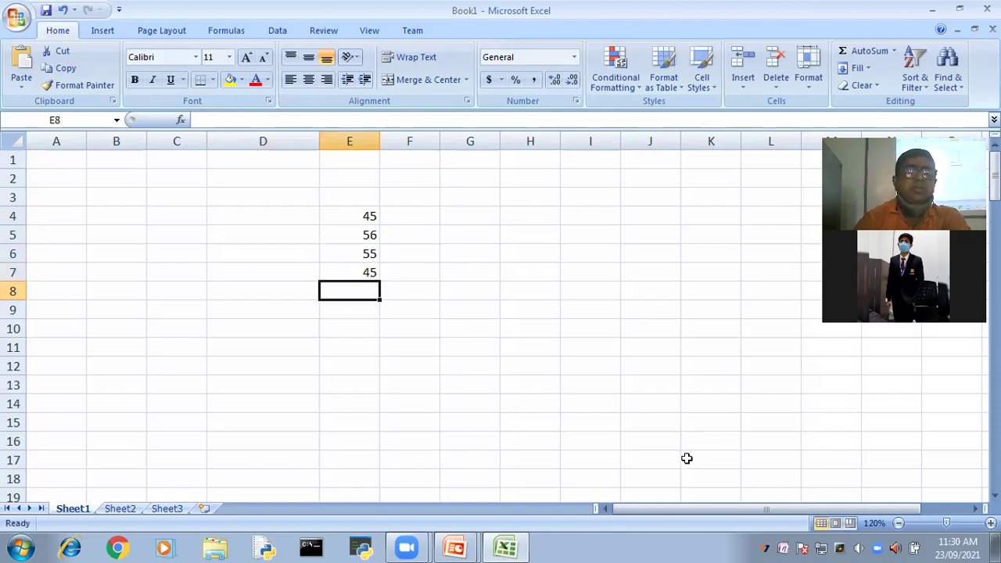
key(Return)
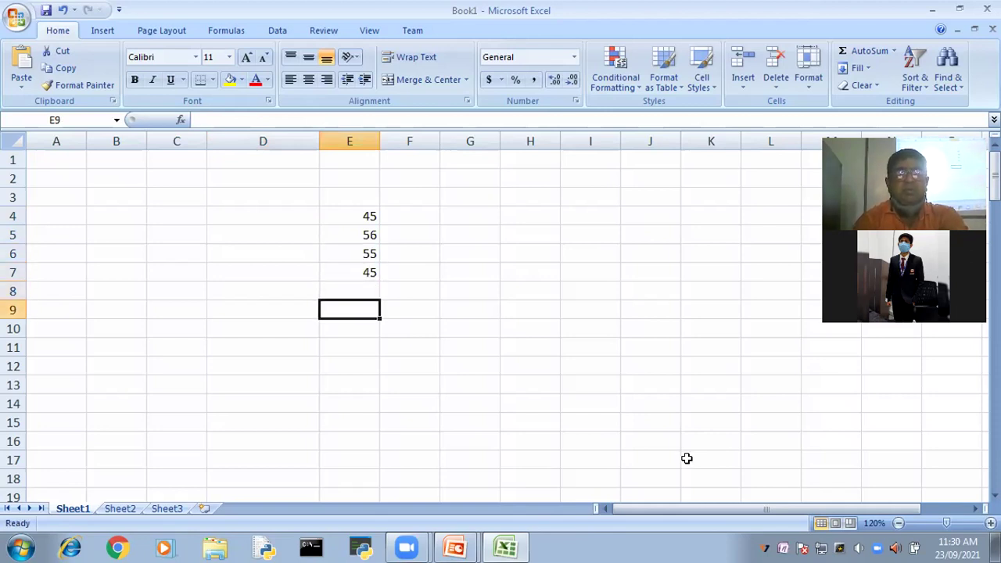
text(a)
key(Return)
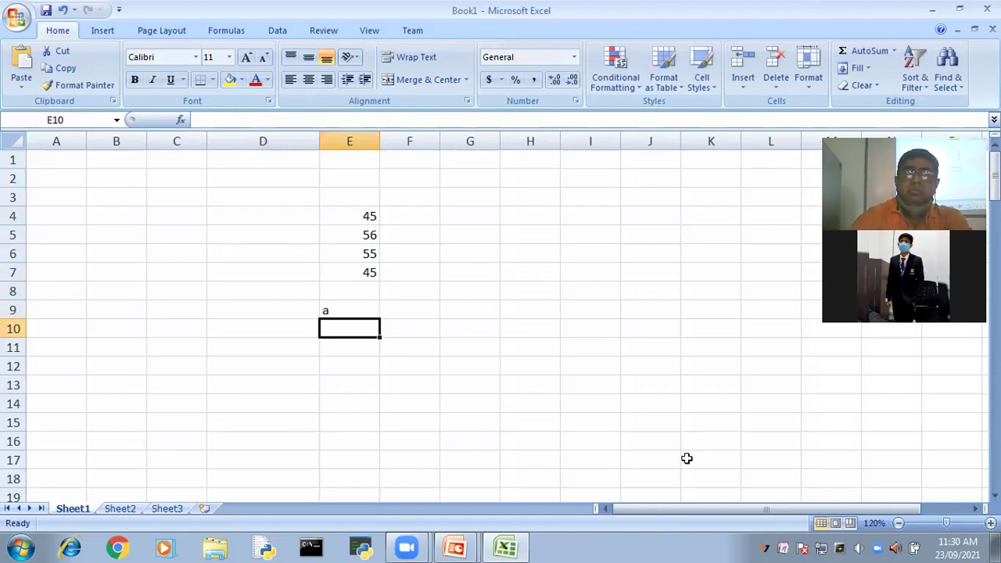
Enter the formula =COUNT(E4:E9) in E10 to count the numeric cells in the list above
text(=count)
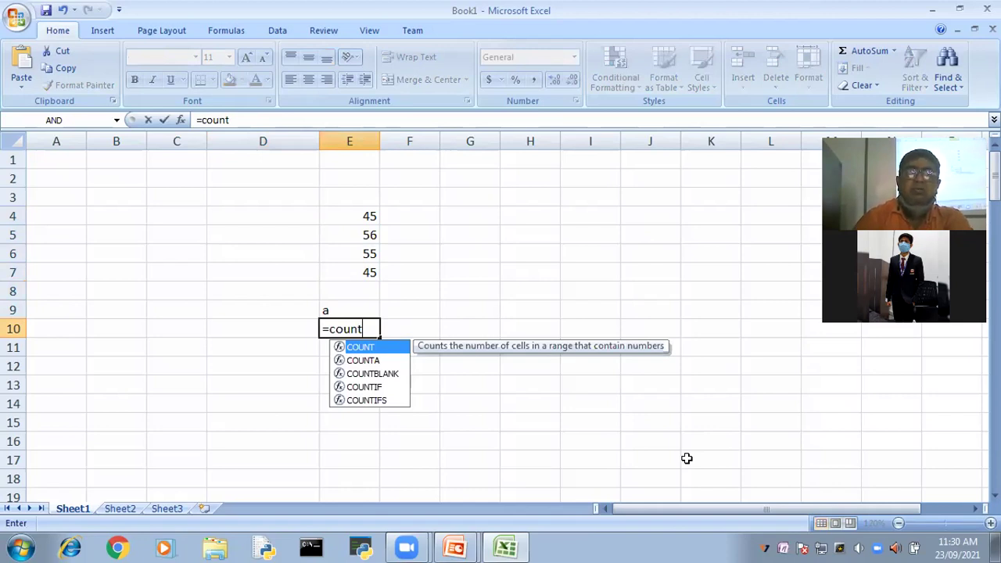
key(Tab)
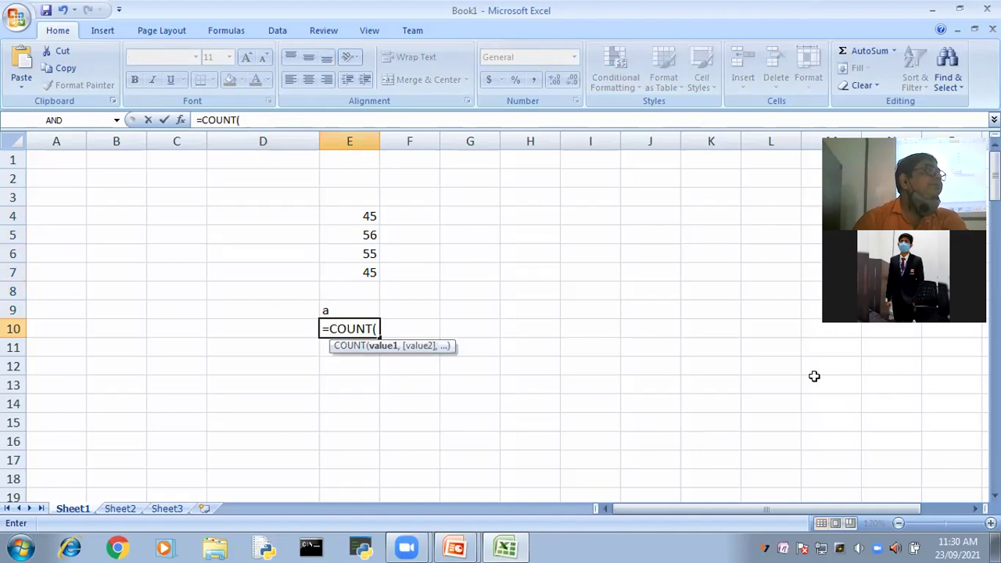
click(352, 213)
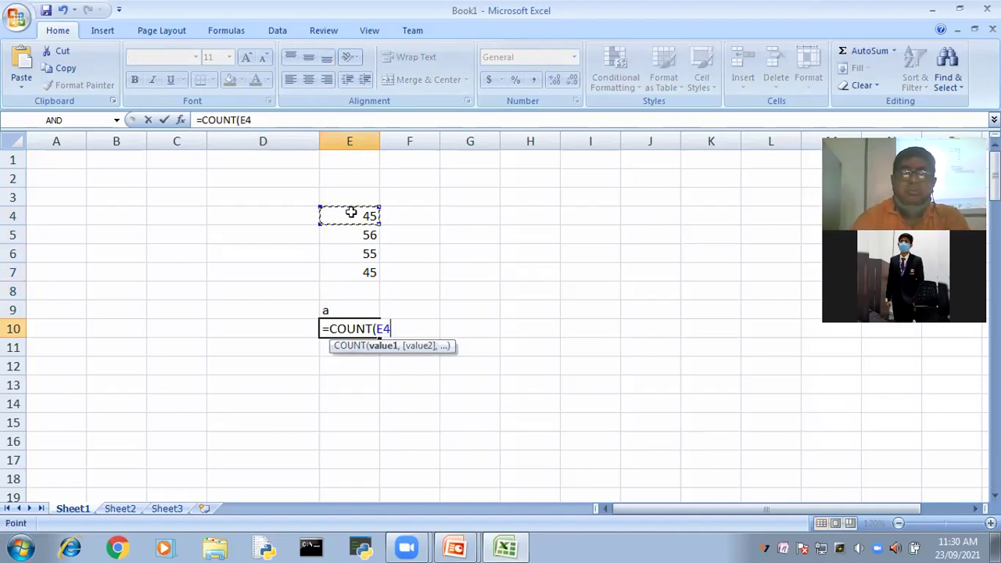
key(F8)
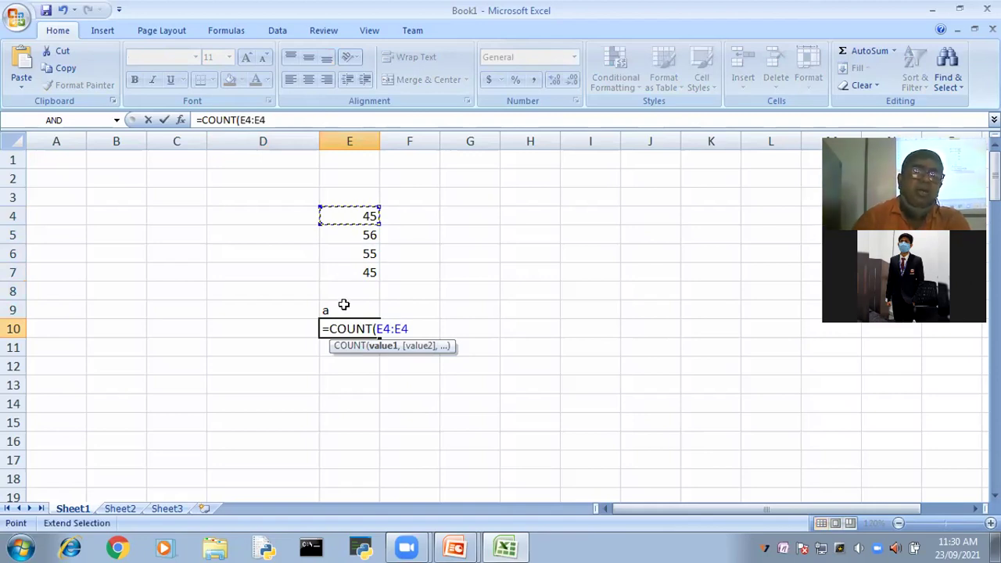
click(342, 309)
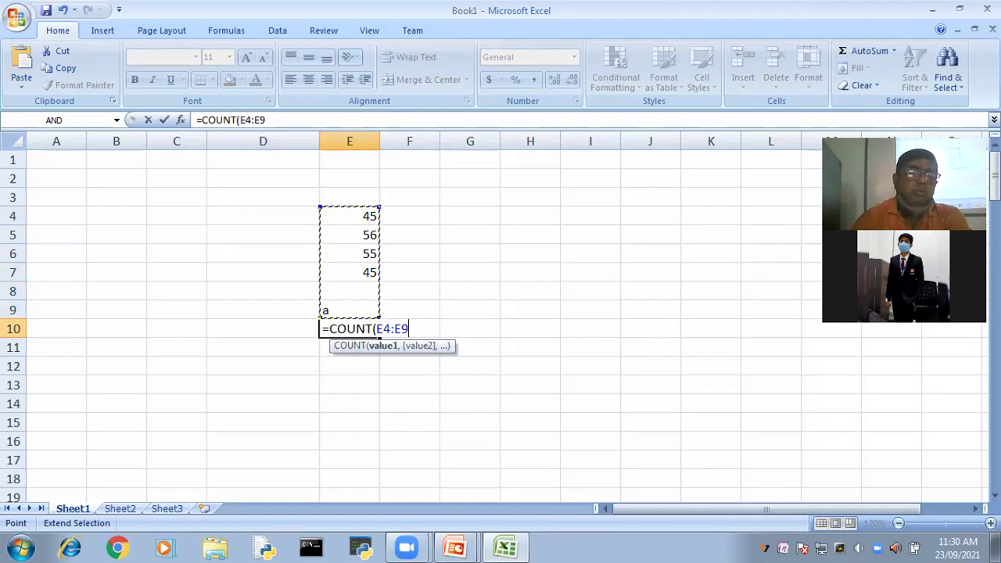
text())
key(Return)
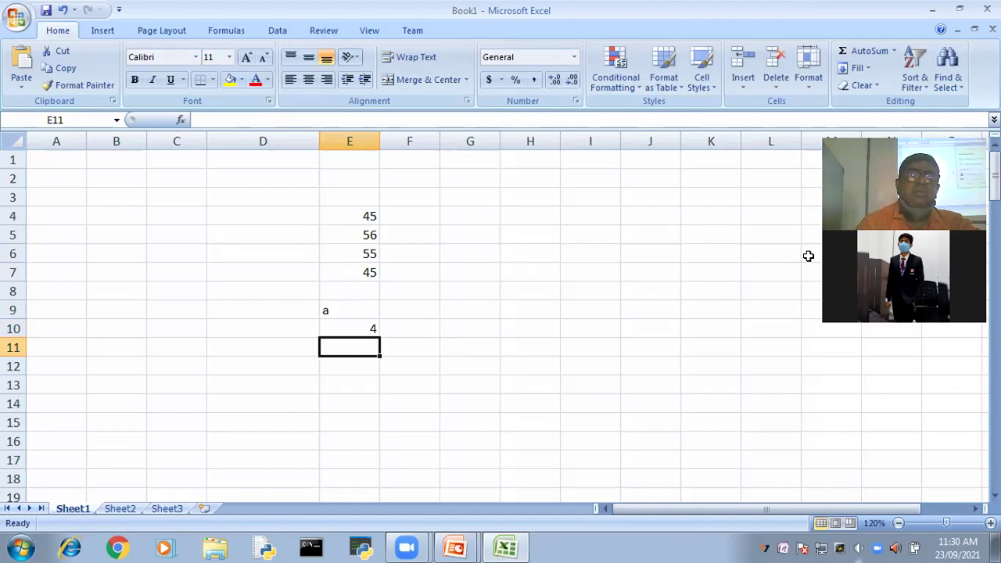
key(alt+Tab)
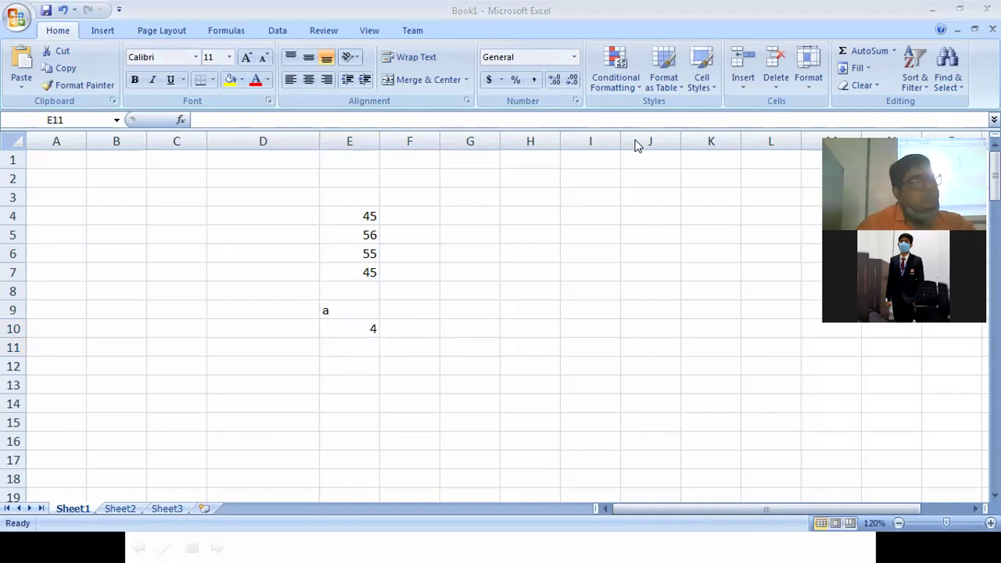
key(alt+Tab)
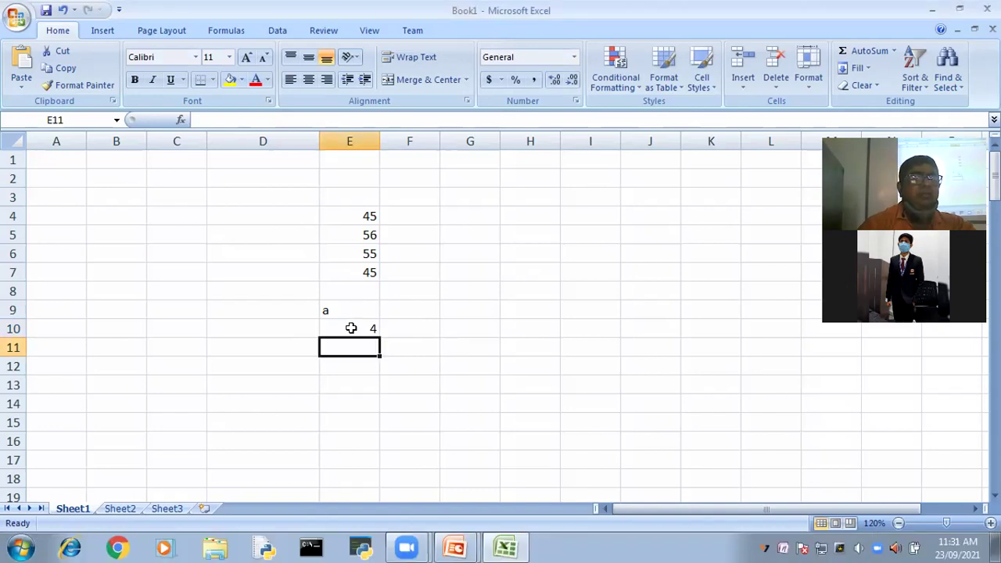
Inspect the COUNT formula in E10 and the range it refers to
click(351, 328)
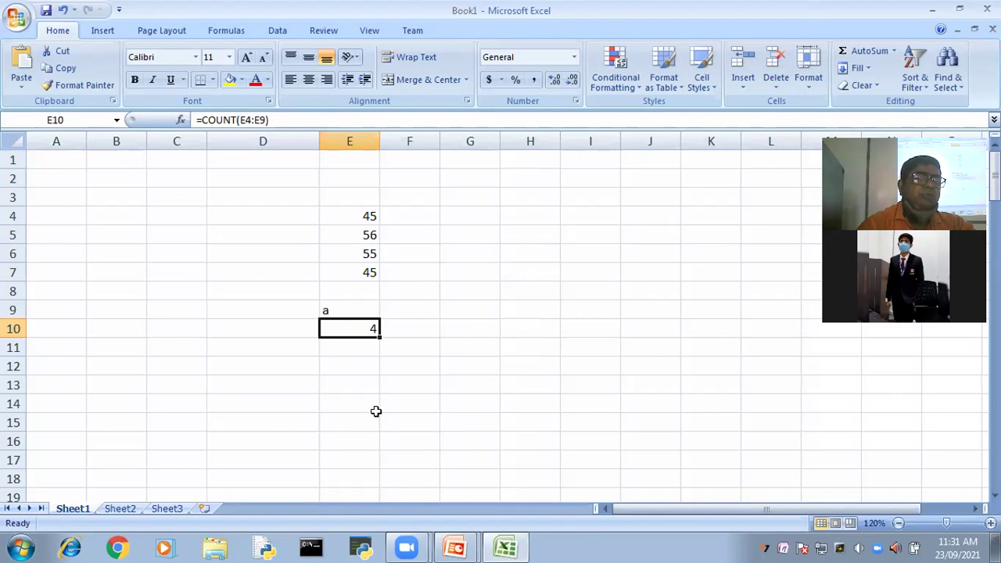
key(F2)
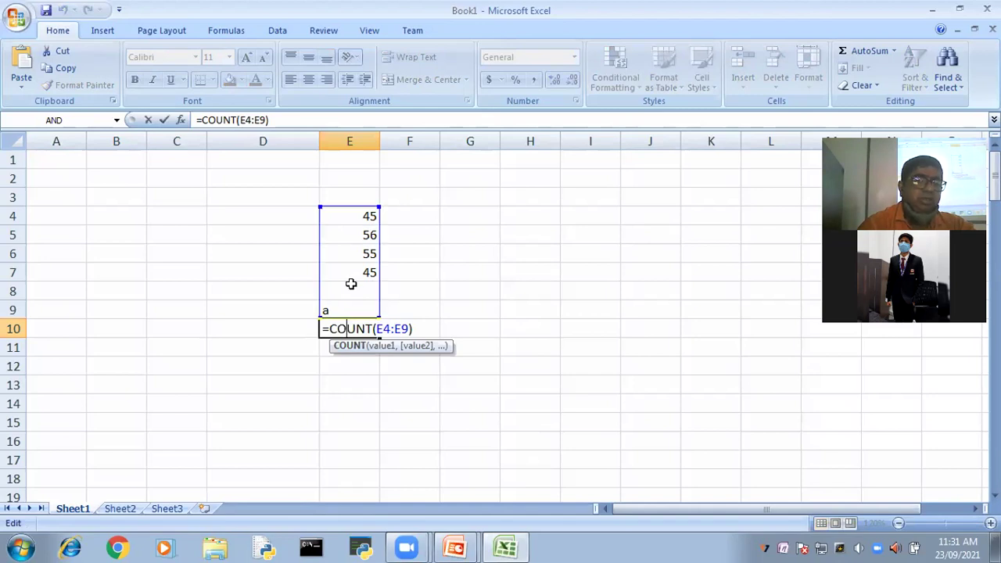
click(423, 326)
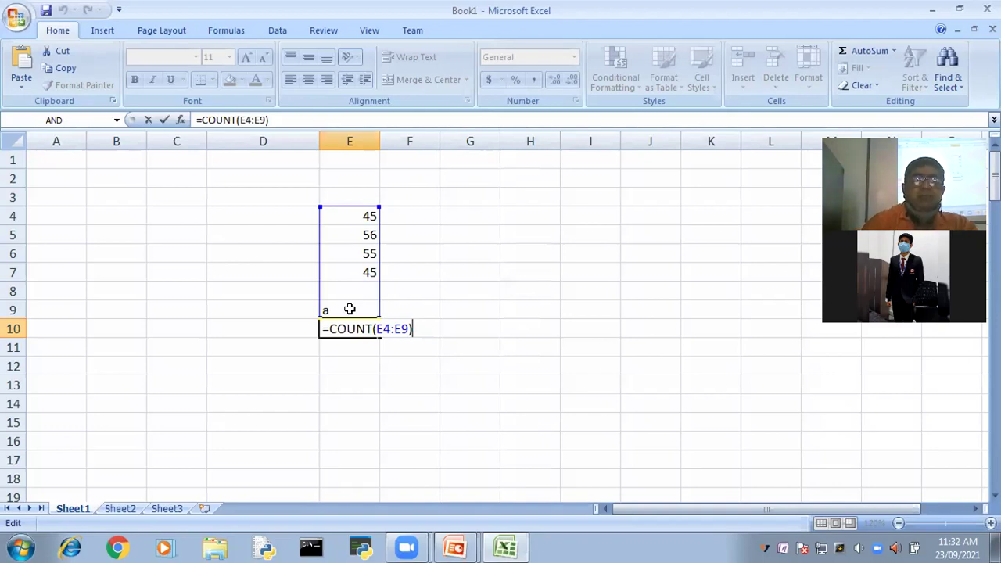
key(Return)
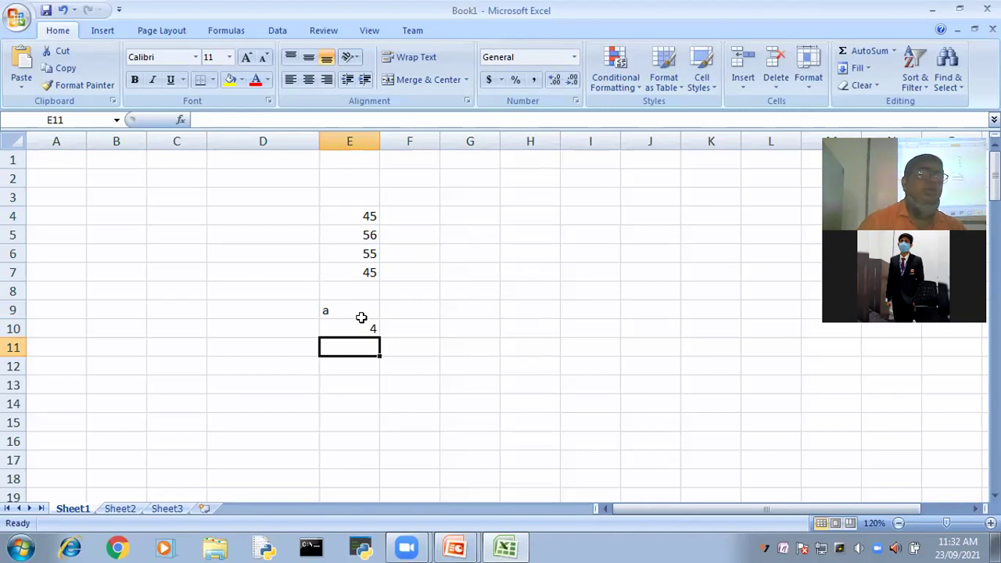
Change the function in E10 from COUNT to COUNTA, keeping the range E4:E9
double_click(348, 328)
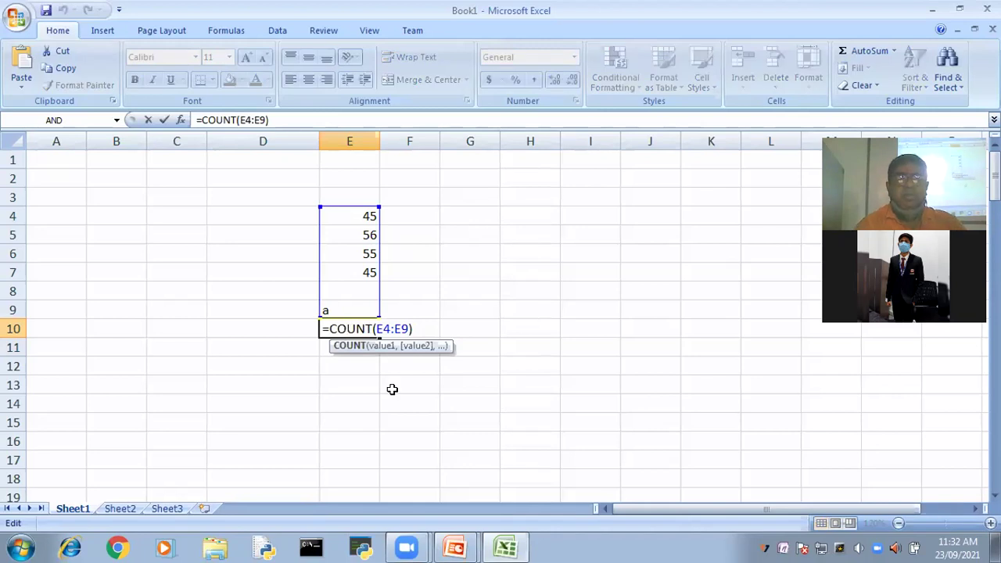
text(A)
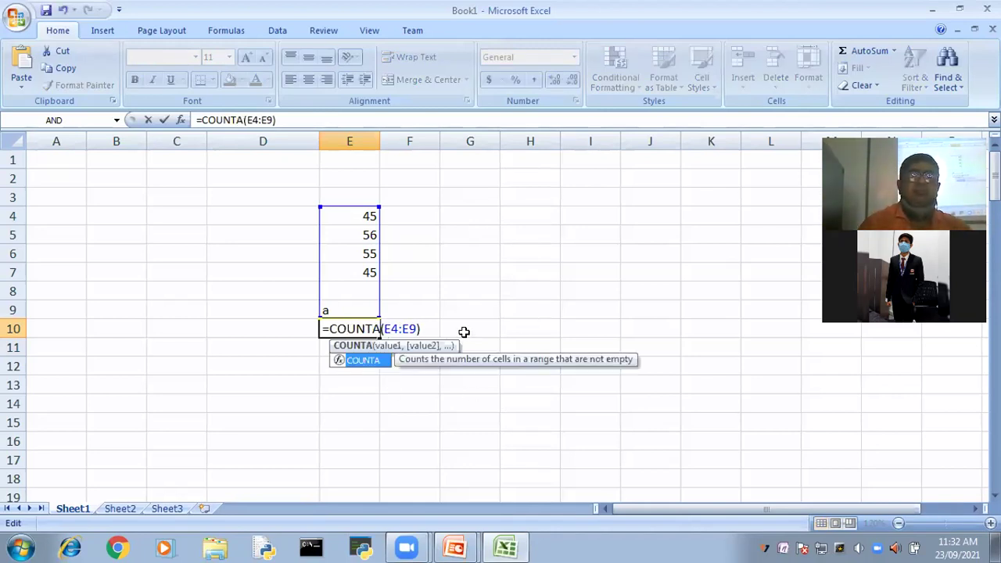
click(427, 322)
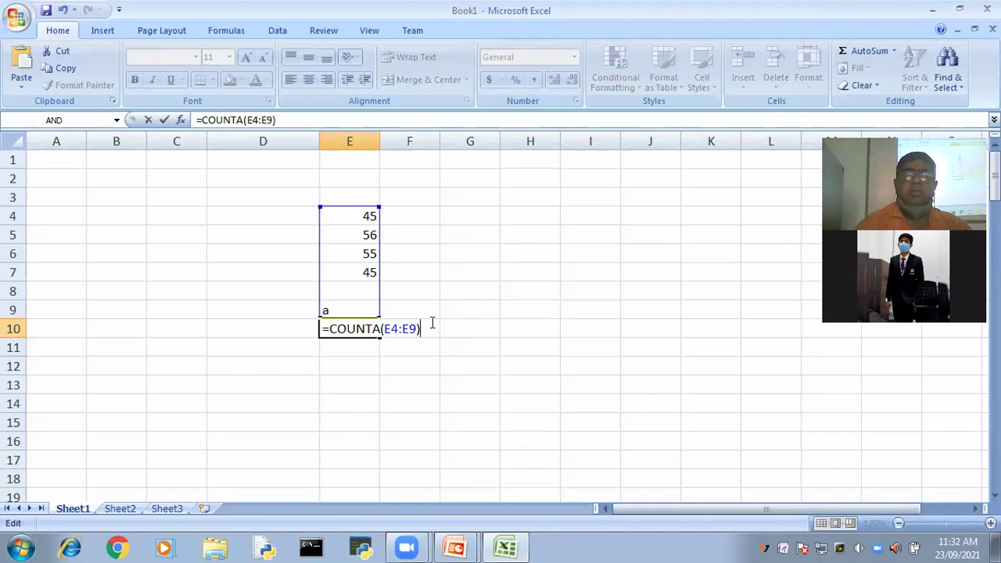
key(Return)
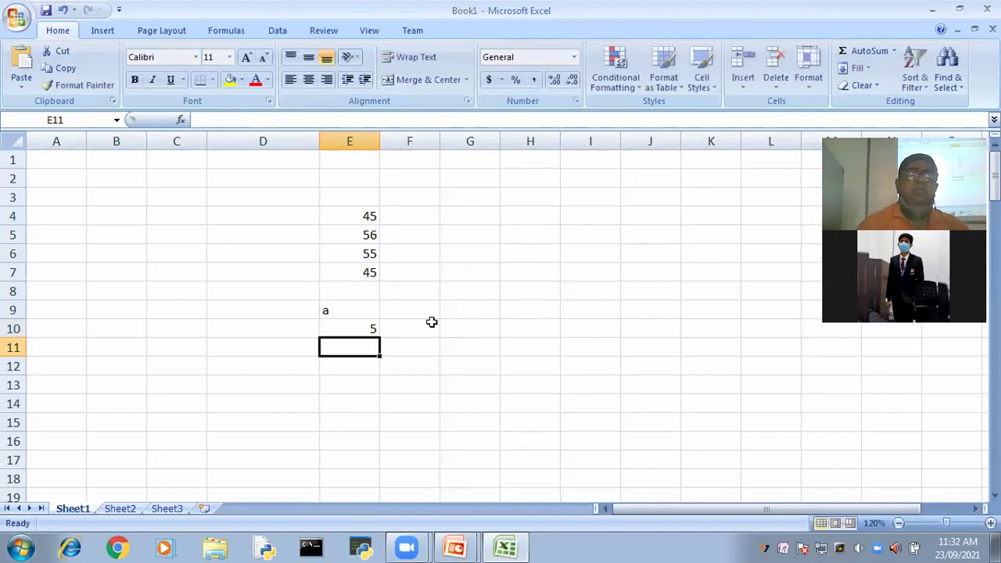
Check the text, number and blank cells in the counted list, and switch to the PowerPoint slide show
click(348, 310)
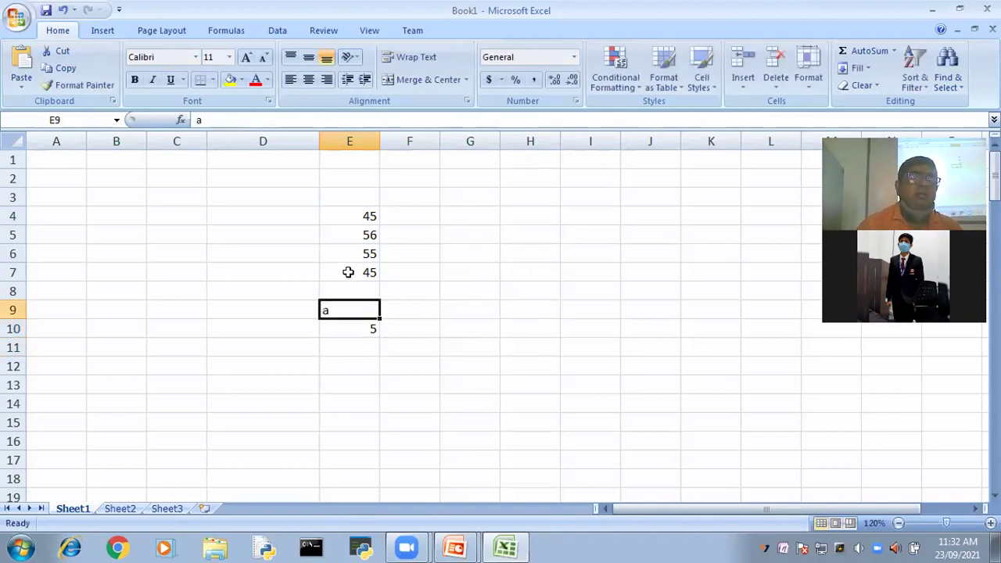
click(346, 272)
drag(348, 220, 348, 220)
click(351, 292)
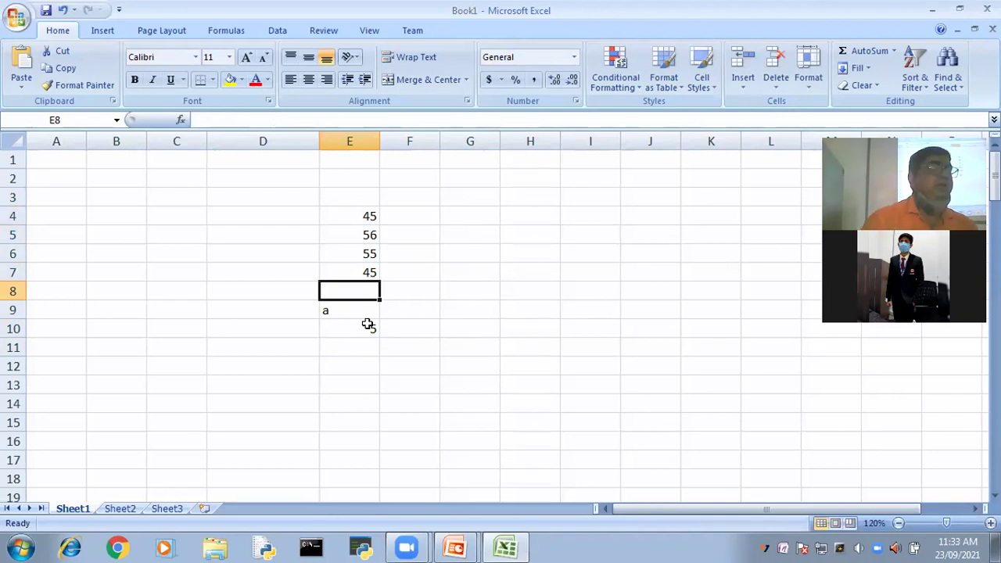
key(alt+Tab)
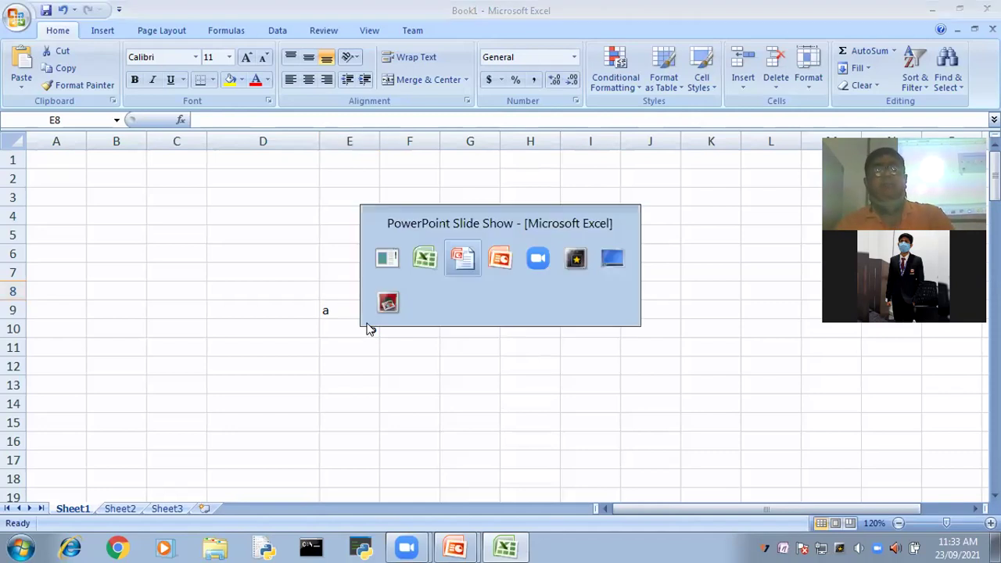
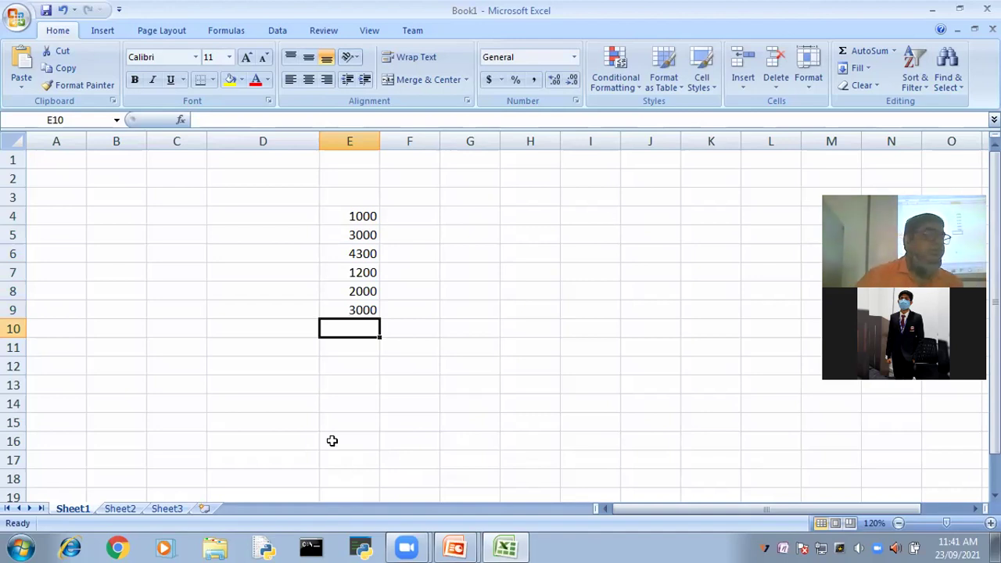
Begin a COUNTIF formula in E11, below the list of numbers
click(358, 403)
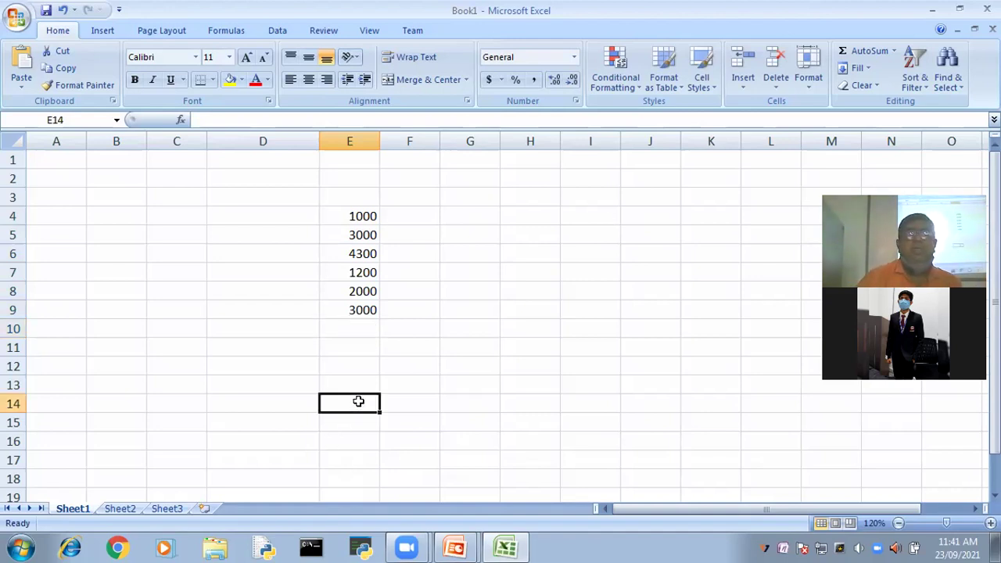
click(346, 348)
text(=)
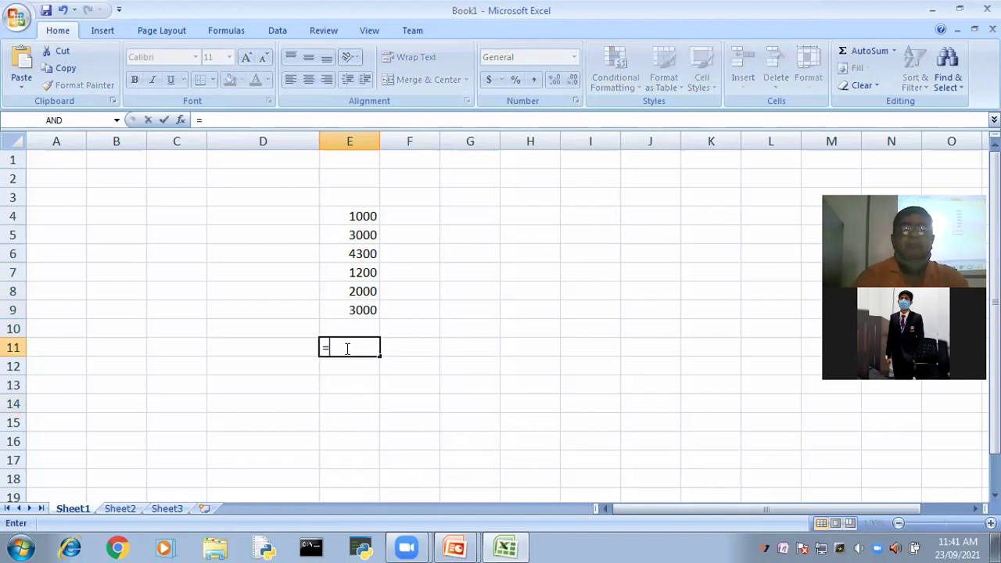
text(cou)
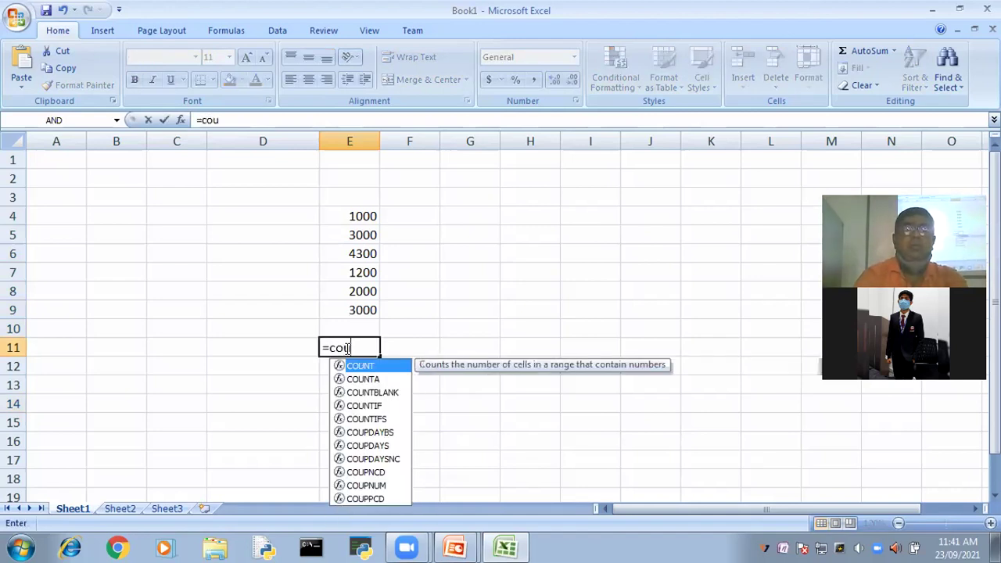
text(ntif)
key(BackSpace)
key(BackSpace)
key(BackSpace)
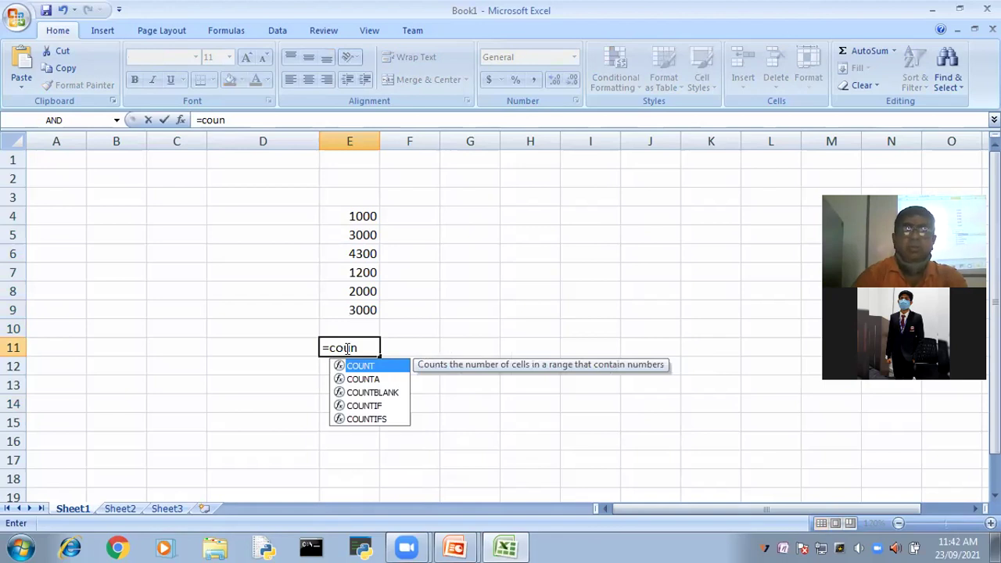
key(Down)
key(Down)
key(Down)
key(Tab)
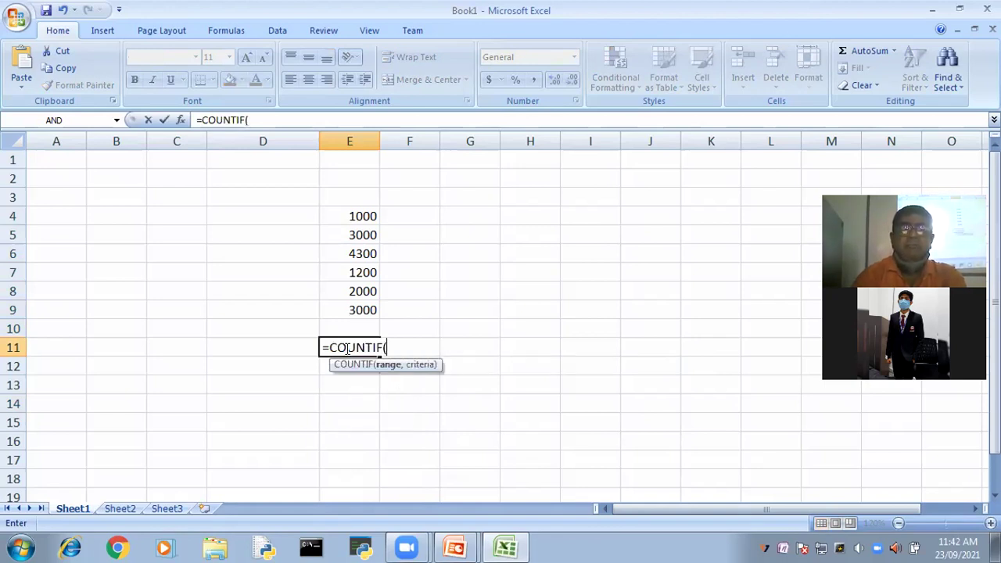
Complete the COUNTIF formula in E11 with the range E4:E9 and the criterion ">2000"
drag(330, 213, 326, 301)
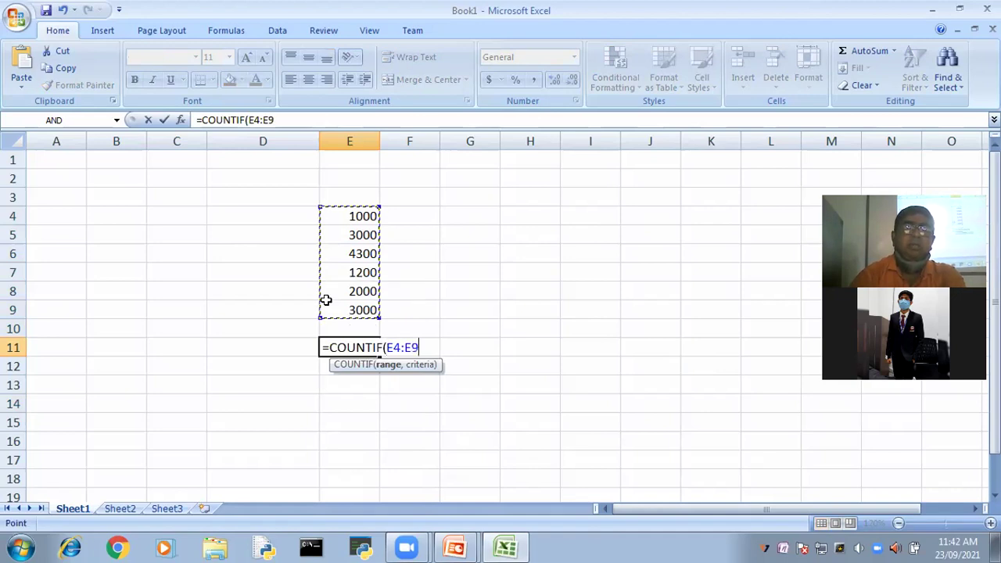
text(,)
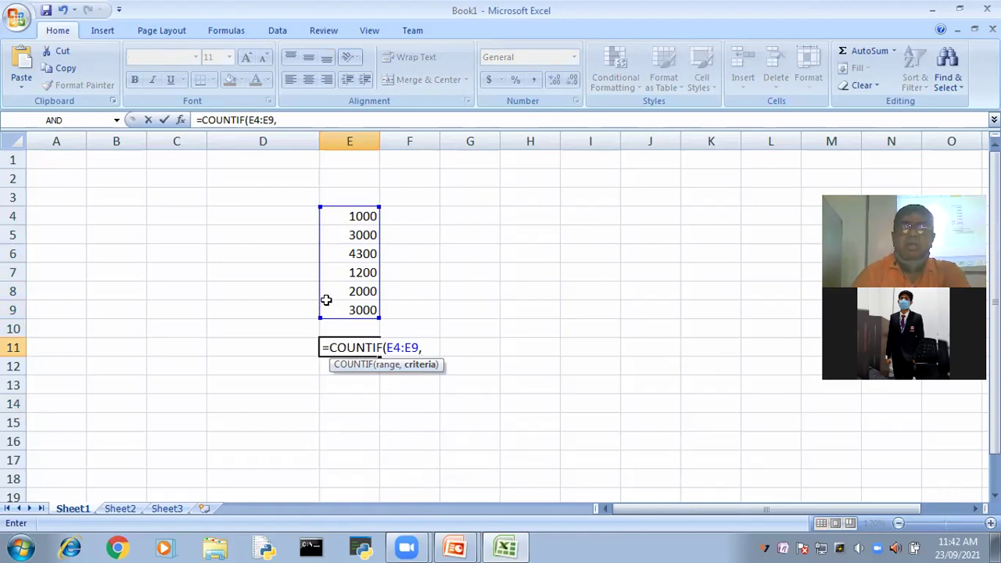
text(")
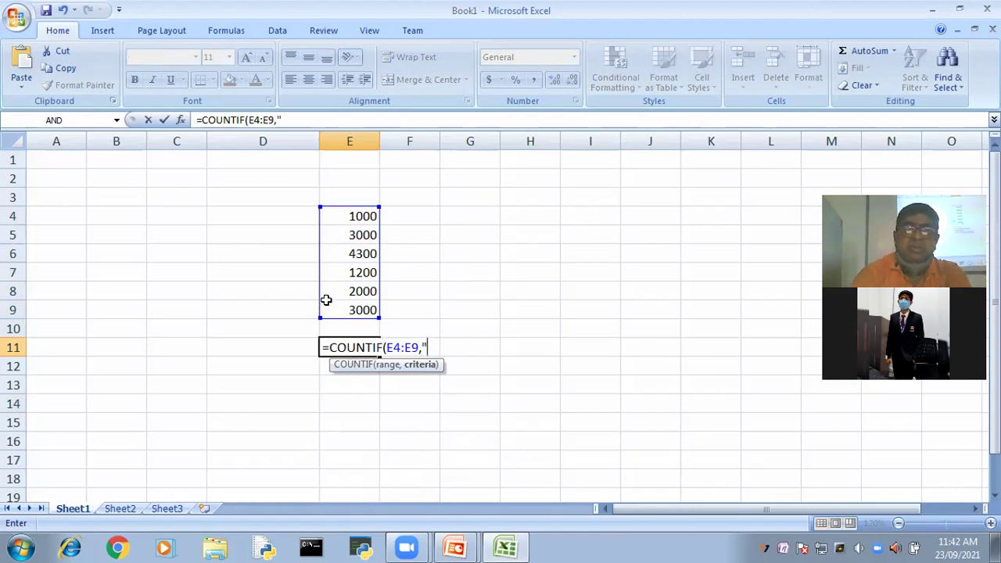
text(>2000)
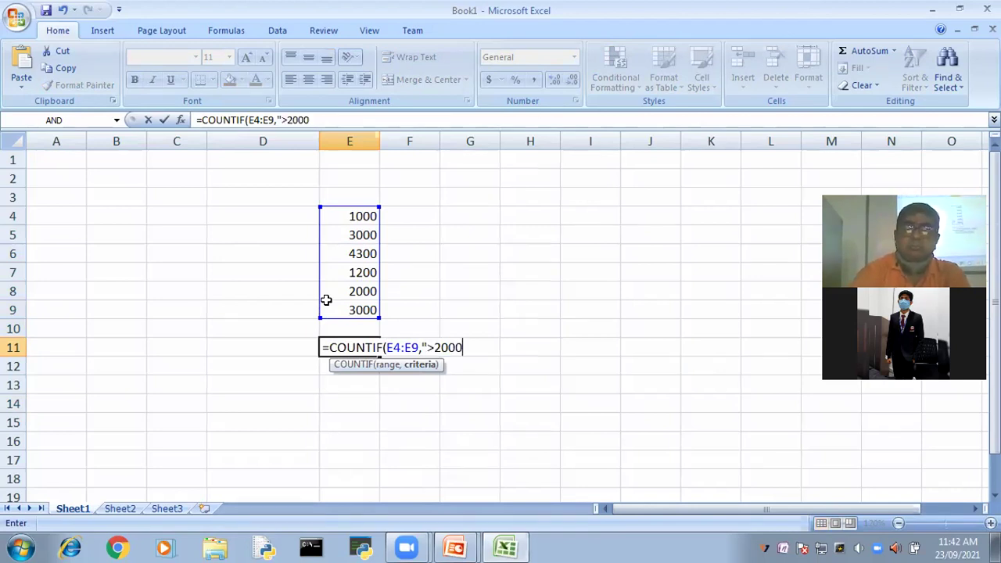
text("))
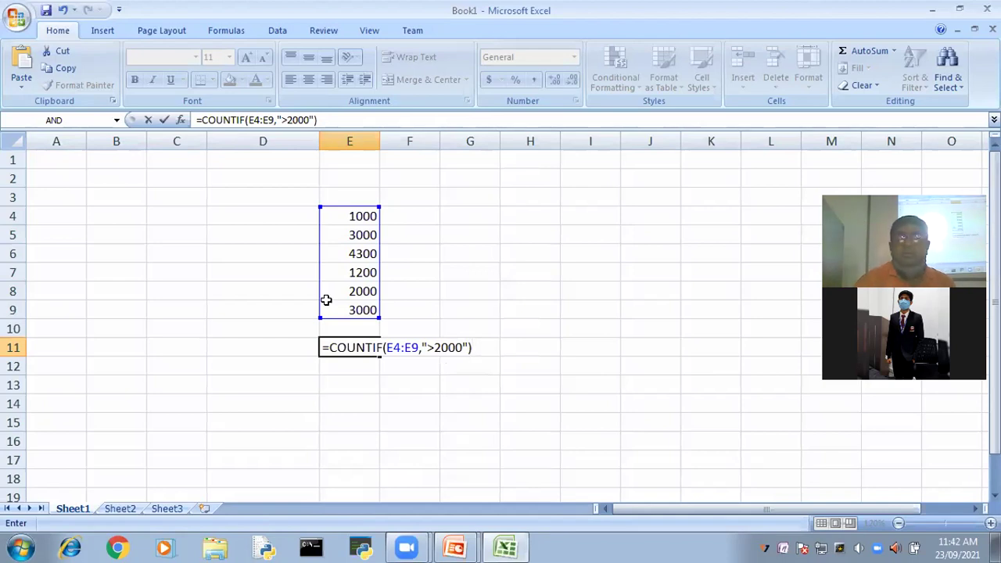
key(Return)
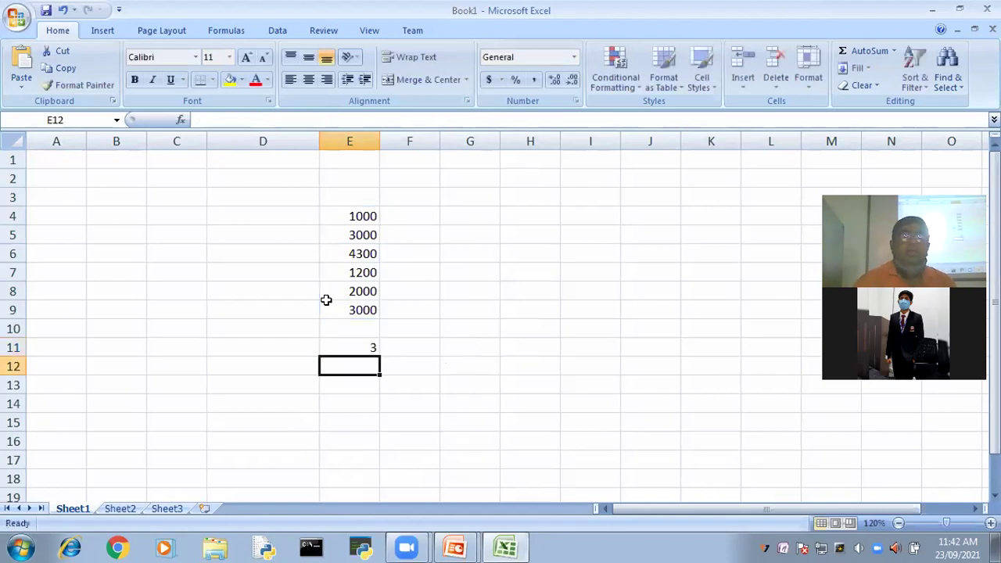
Examine which values in E4:E9 meet the criterion and review the COUNTIF formula in E11
click(347, 235)
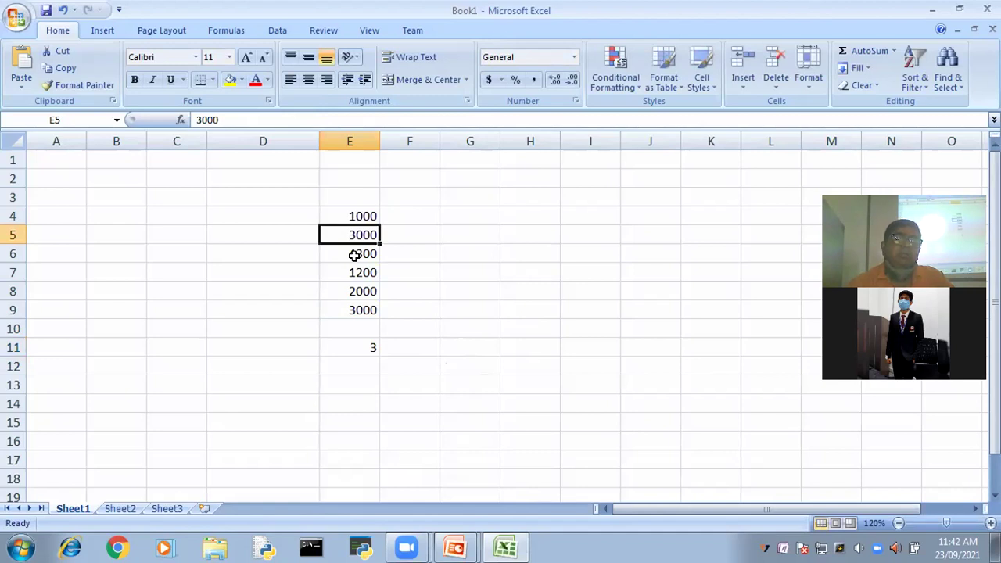
click(354, 254)
click(352, 309)
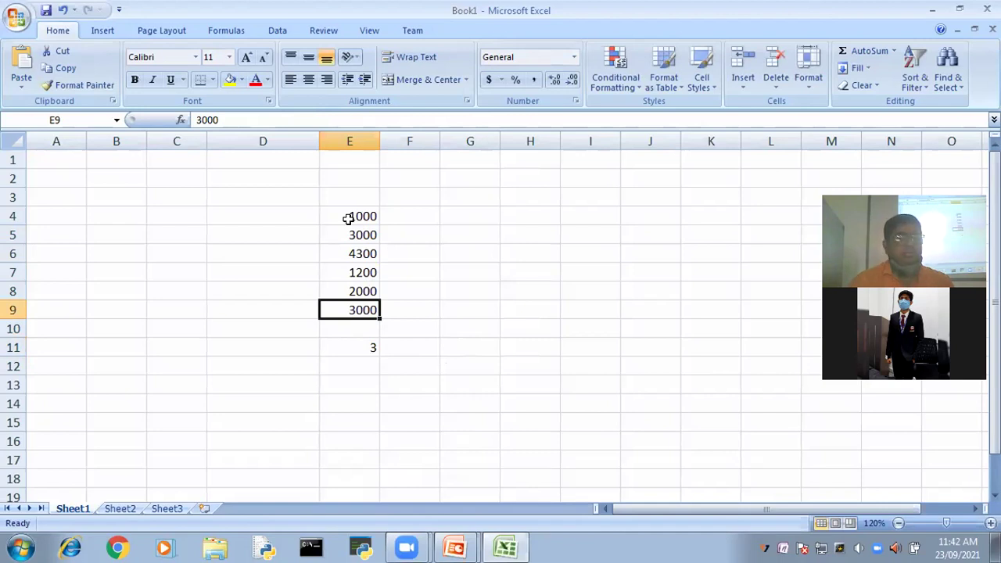
key(alt+Tab)
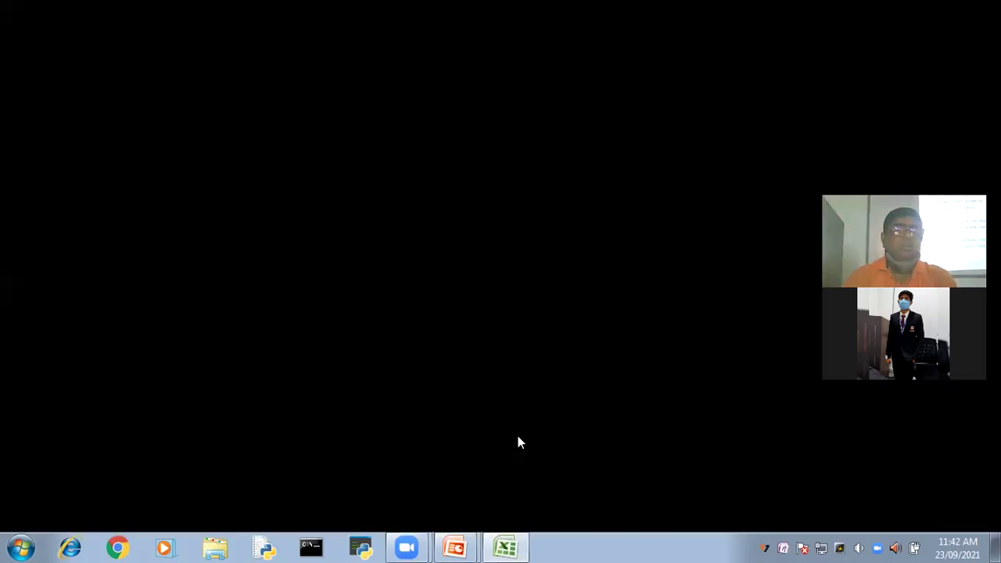
key(alt+Tab)
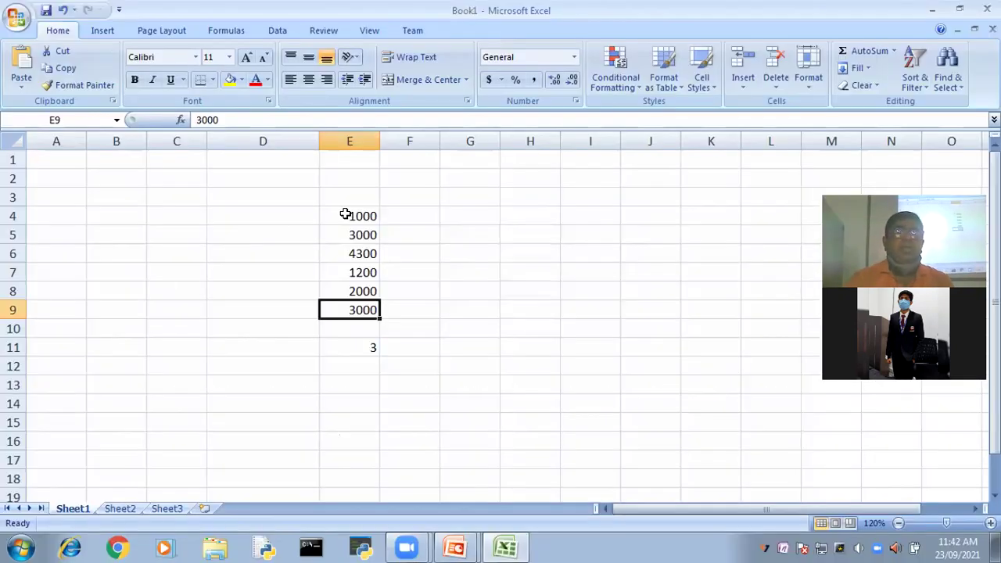
click(345, 216)
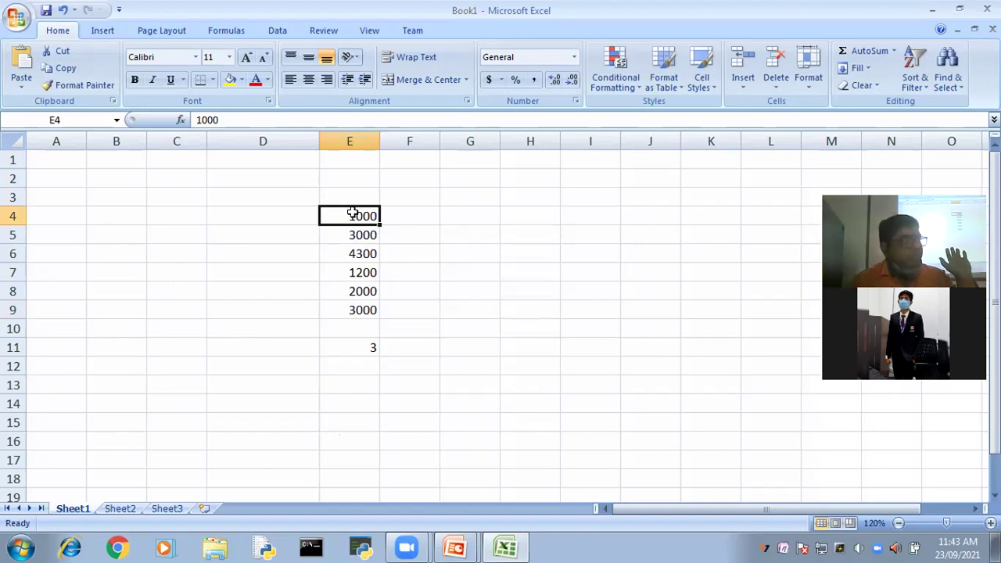
click(362, 241)
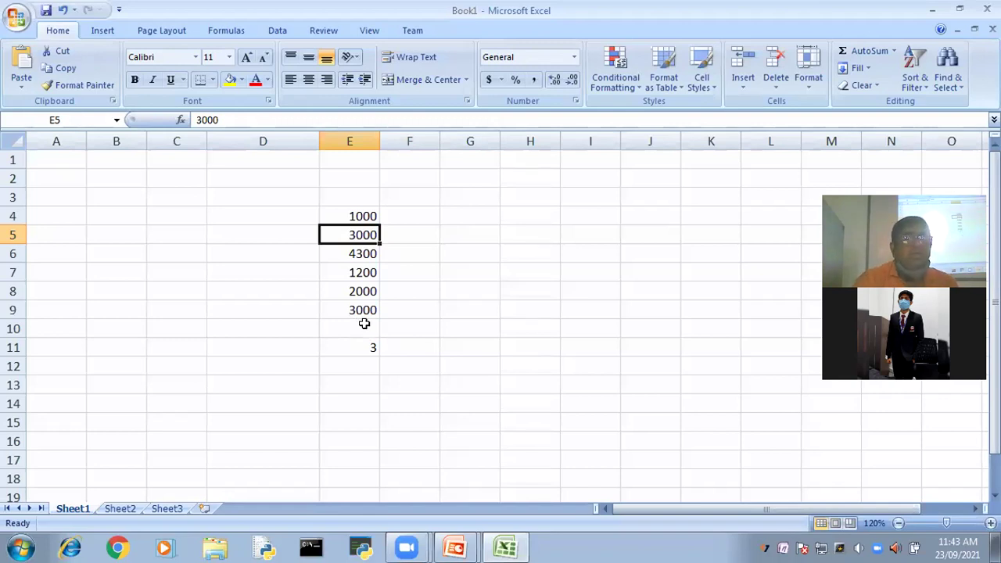
click(358, 348)
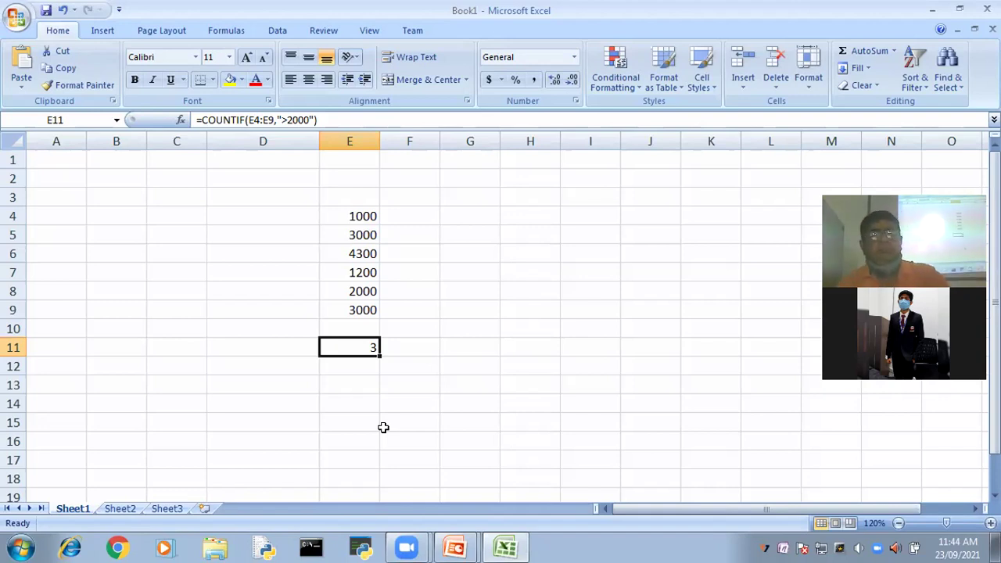
Switch to the PowerPoint slide show and advance to the COUNTIFS() slide
key(alt)
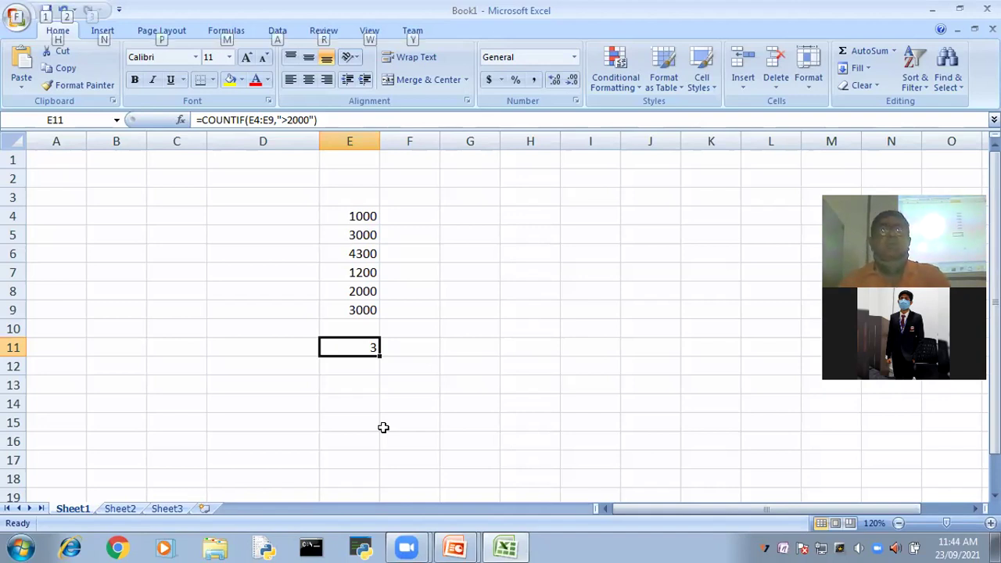
key(alt+Tab)
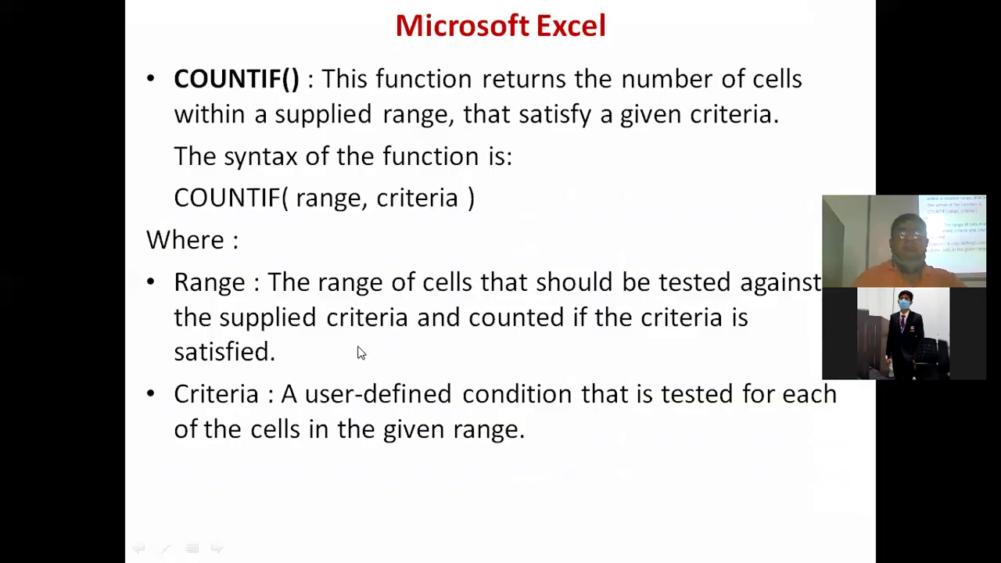
click(358, 352)
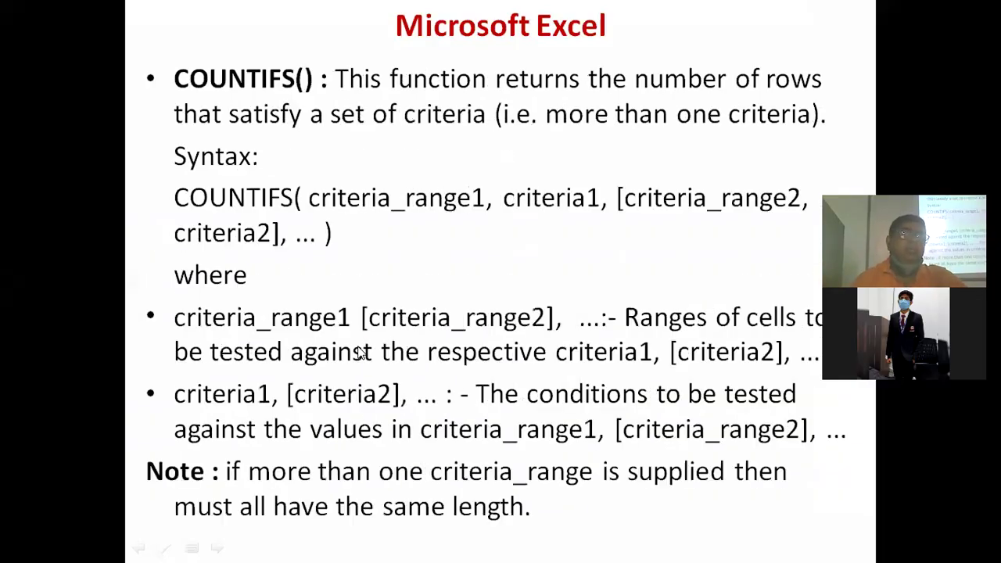
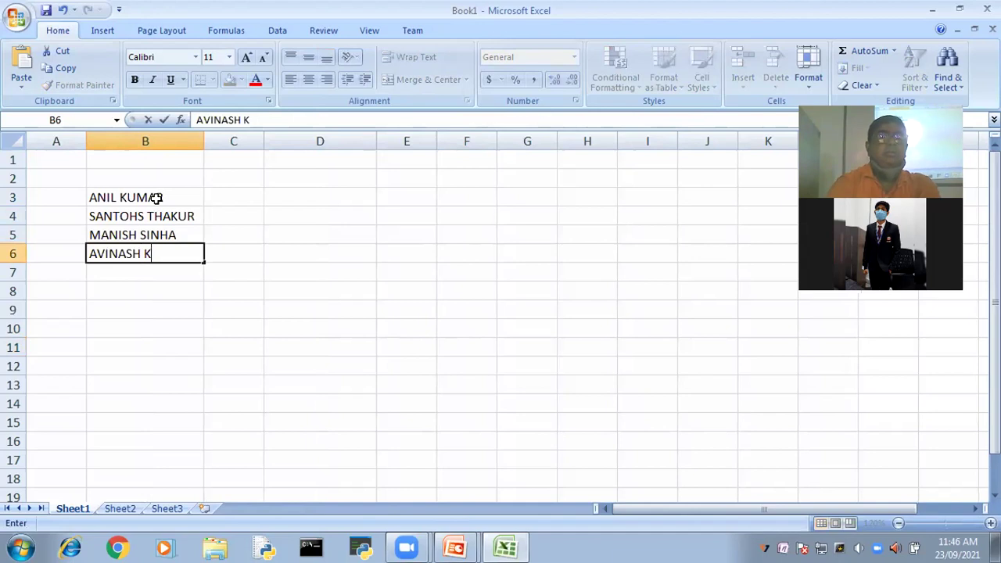
Finish entering the fourth person's full name in B6 of the name list
text(UMAR)
key(Return)
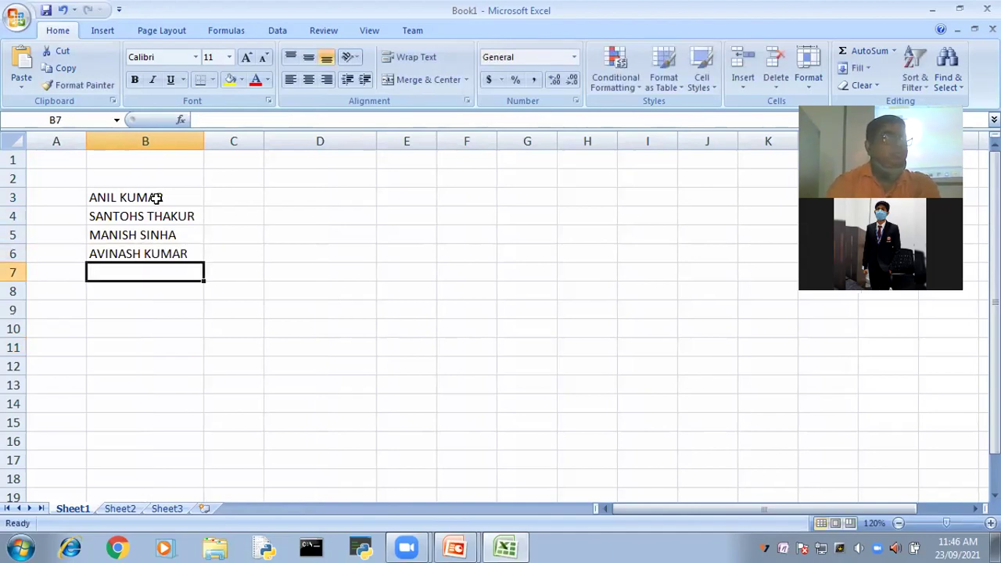
Enter the fifth person's full name in B7 of the name list
text(AVI)
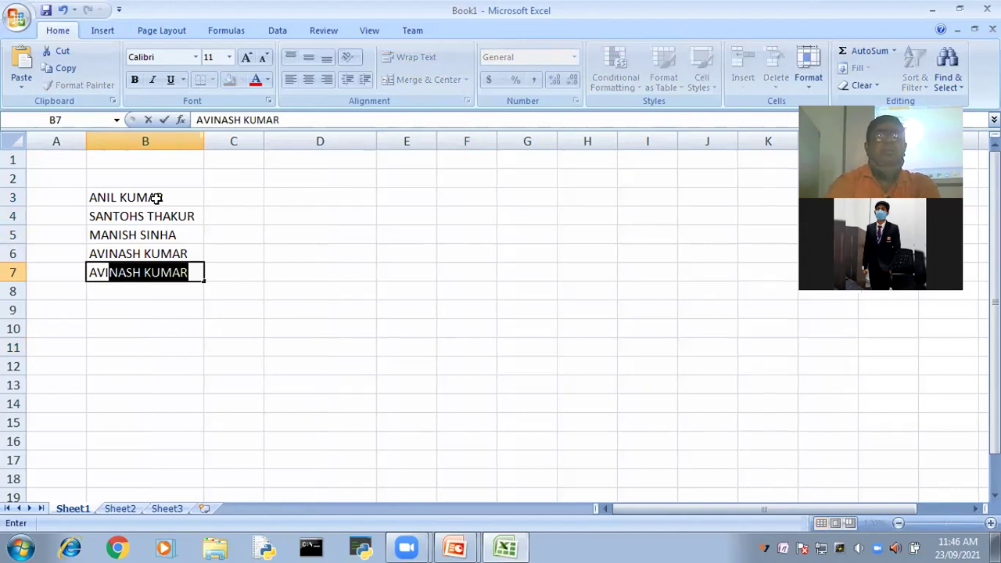
text(NAV)
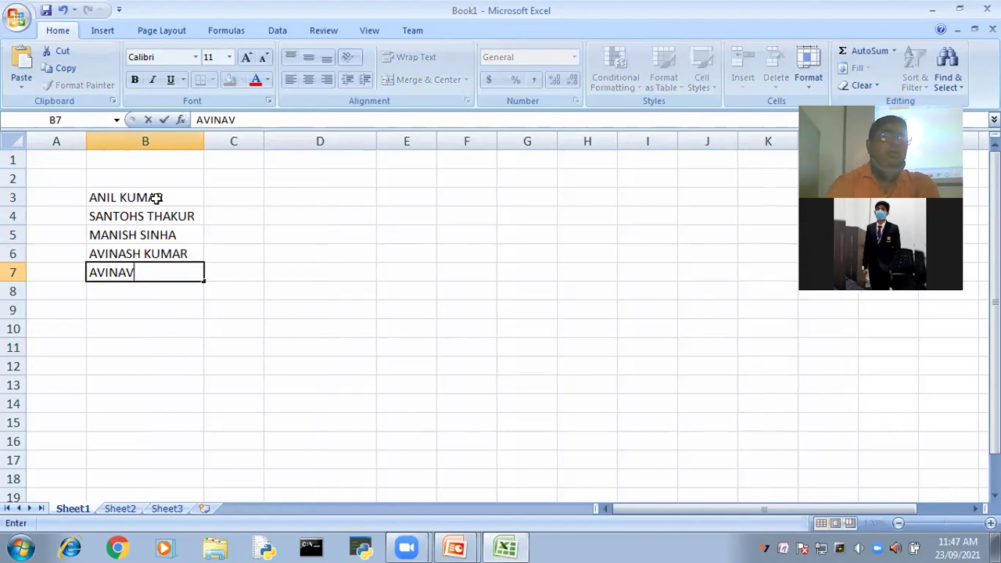
key(BackSpace)
text(V)
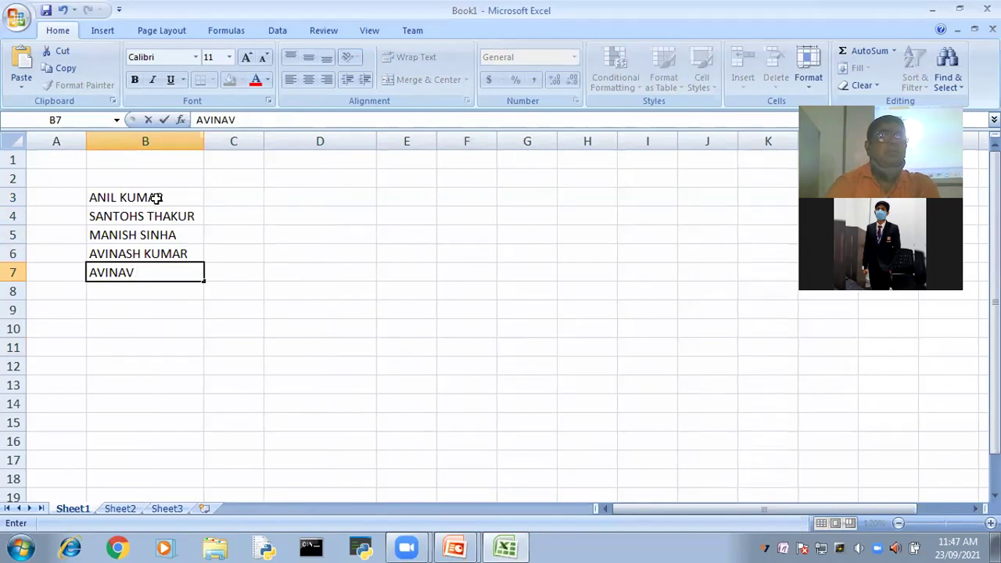
key(BackSpace)
key(BackSpace)
key(BackSpace)
key(BackSpace)
key(BackSpace)
text(BH)
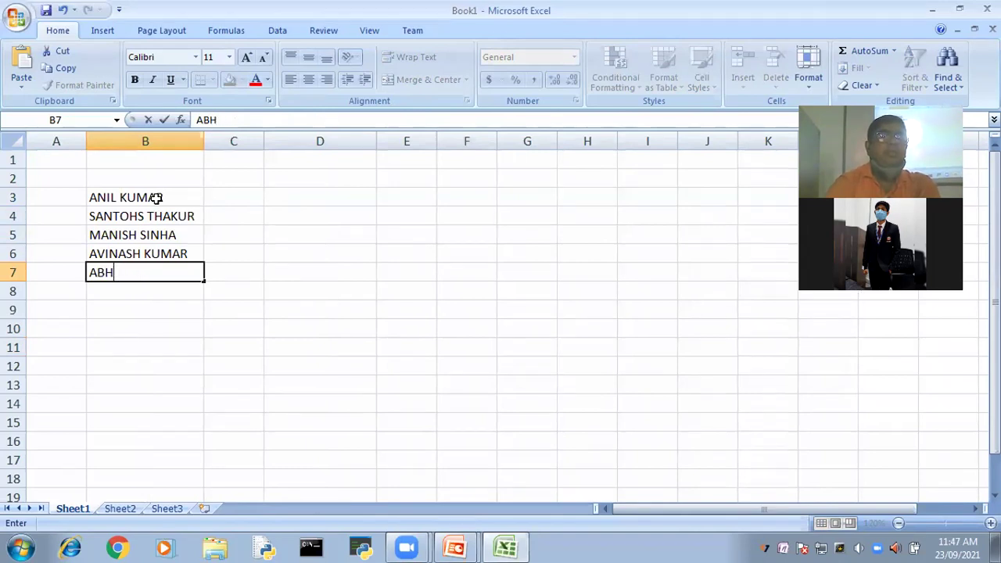
text(INAV )
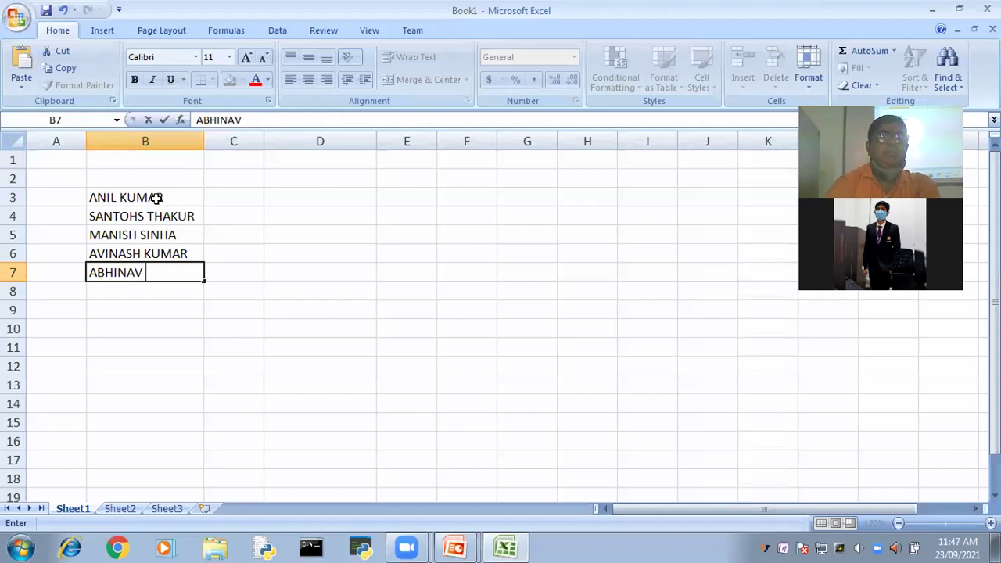
text(KUMAR)
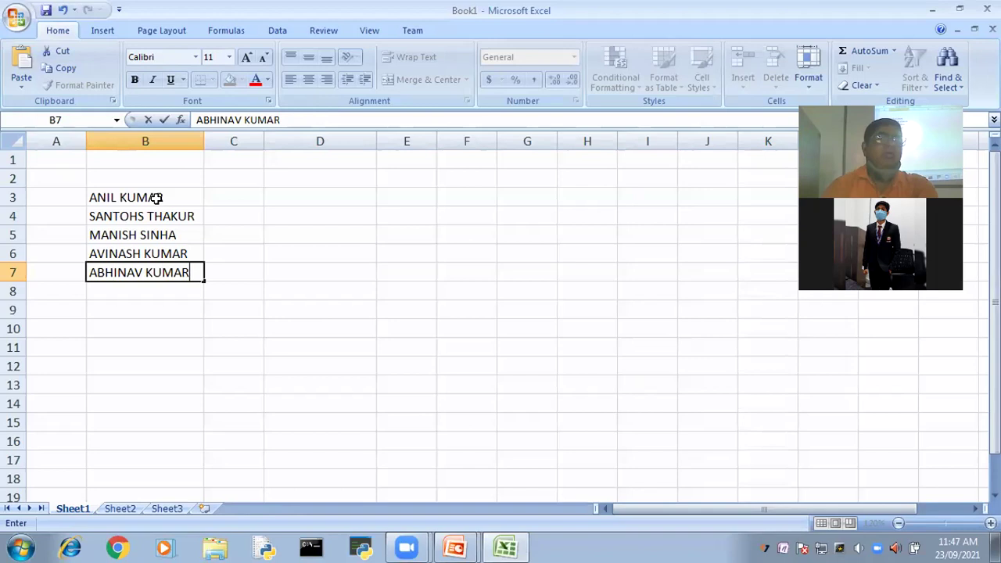
click(162, 358)
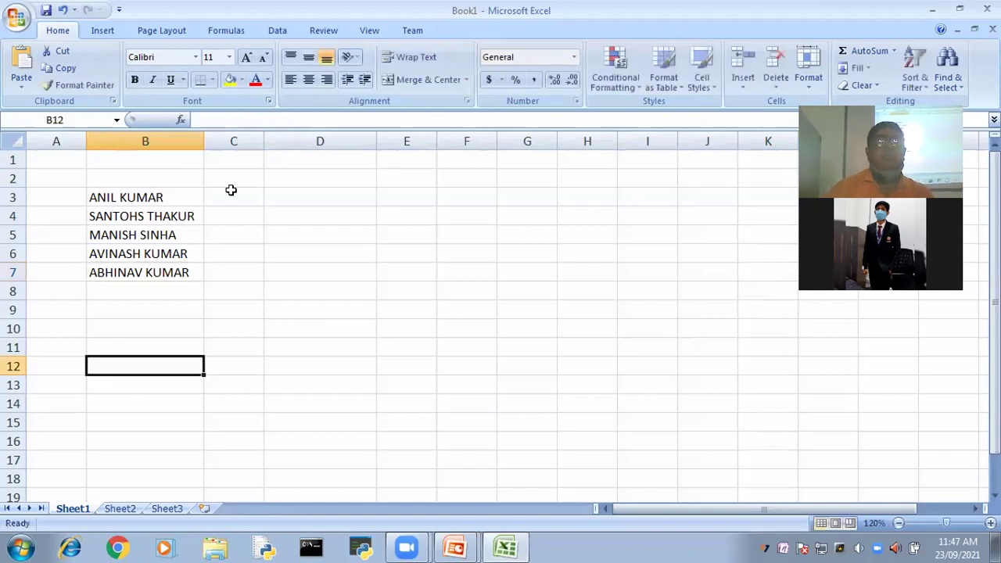
Enter the cities PATNA, GAYA and BUXOR in C3:C5 beside the first three names
click(231, 192)
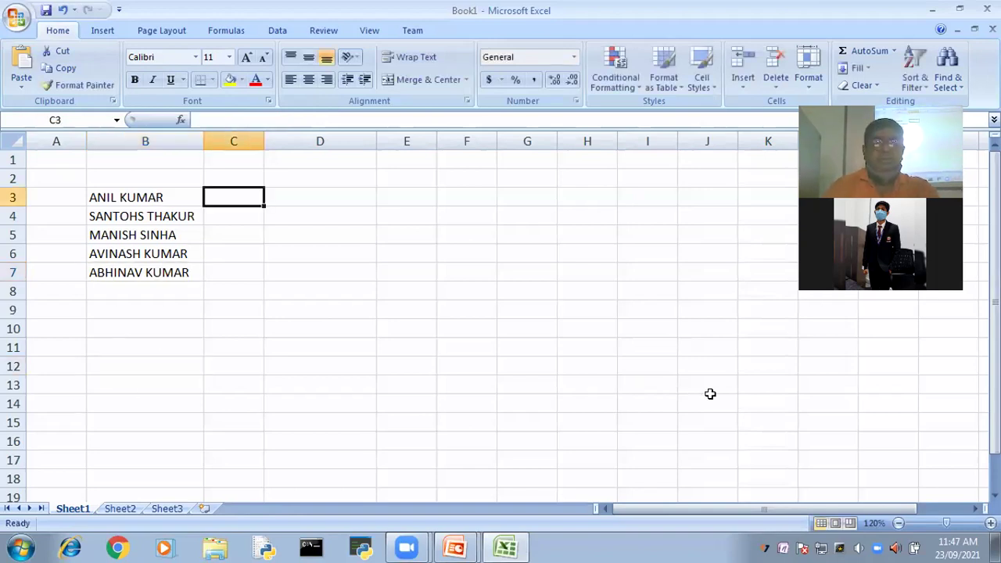
text(PATNA)
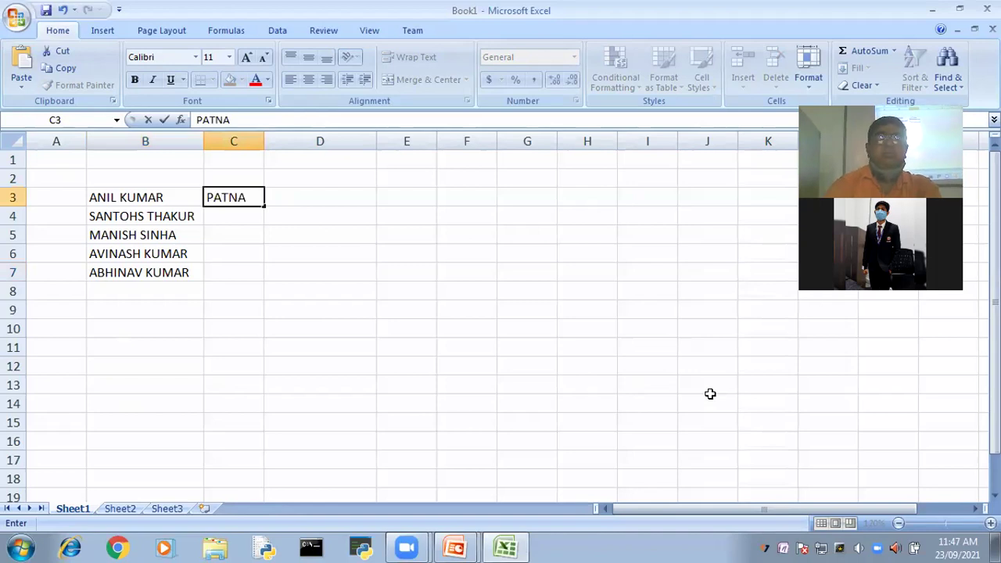
key(Return)
text(GAYA)
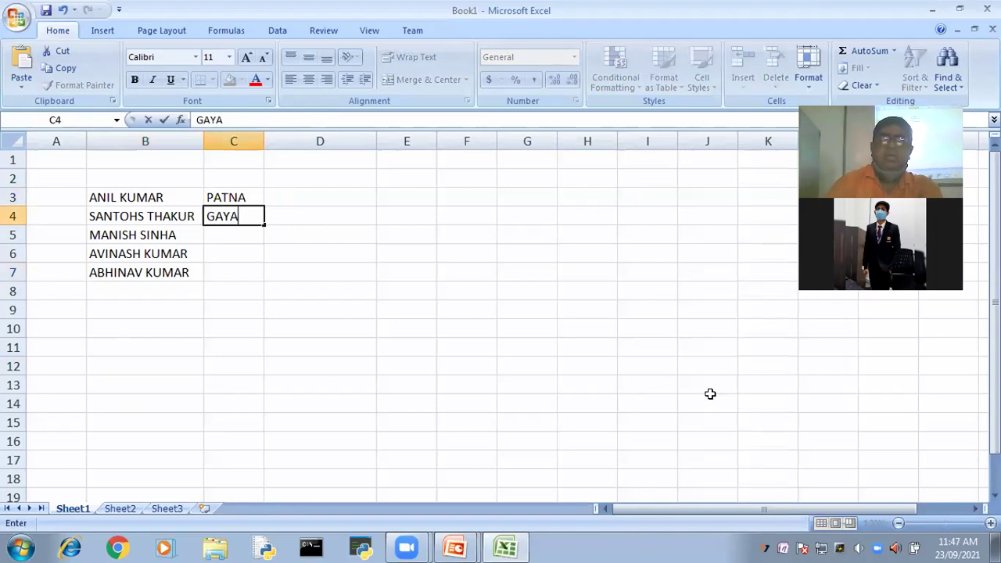
key(Return)
text(BUXOR)
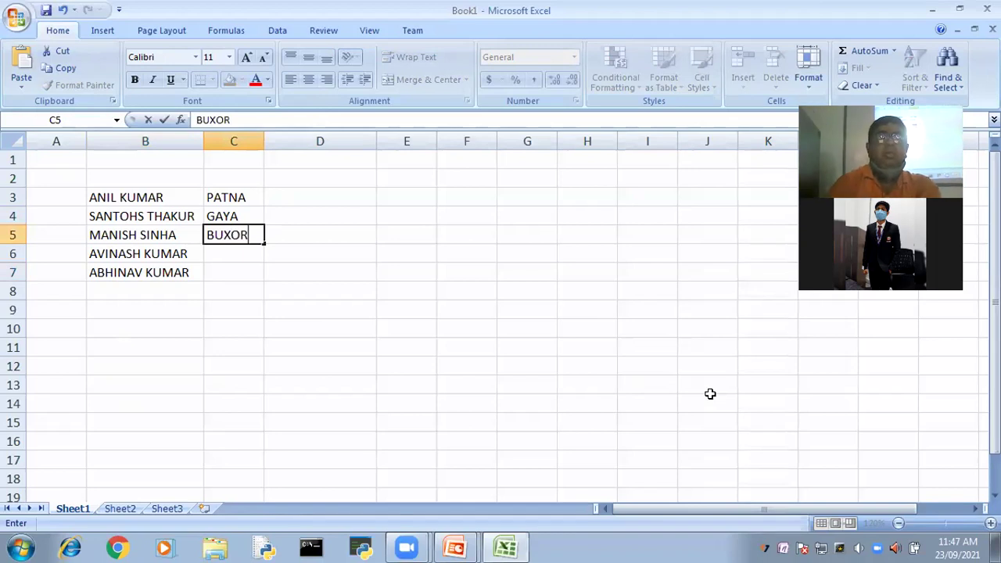
key(Return)
Enter the cities PATNA in C6 and GOPALGANJ in C7 beside the last two names
text(PA)
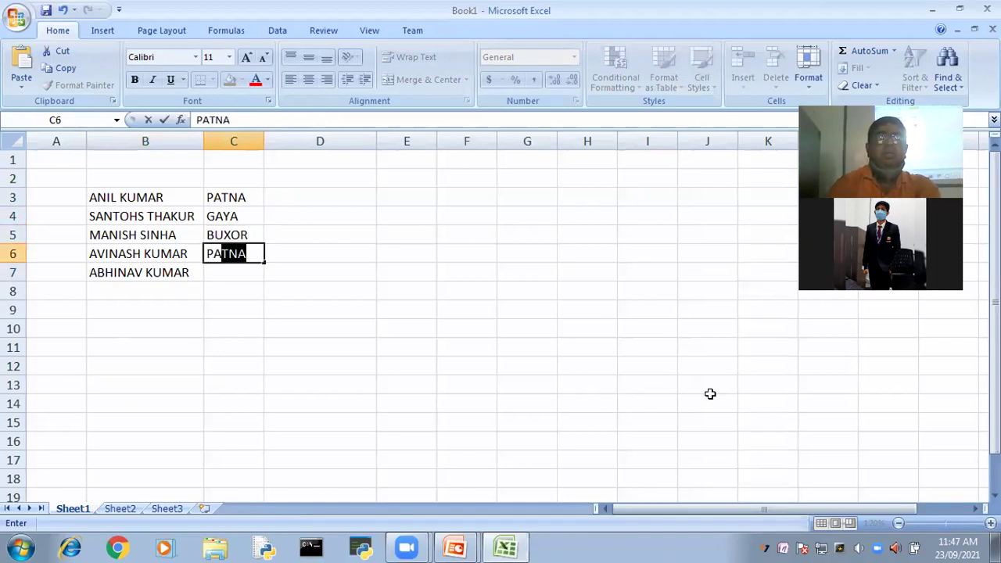
text(TA)
key(BackSpace)
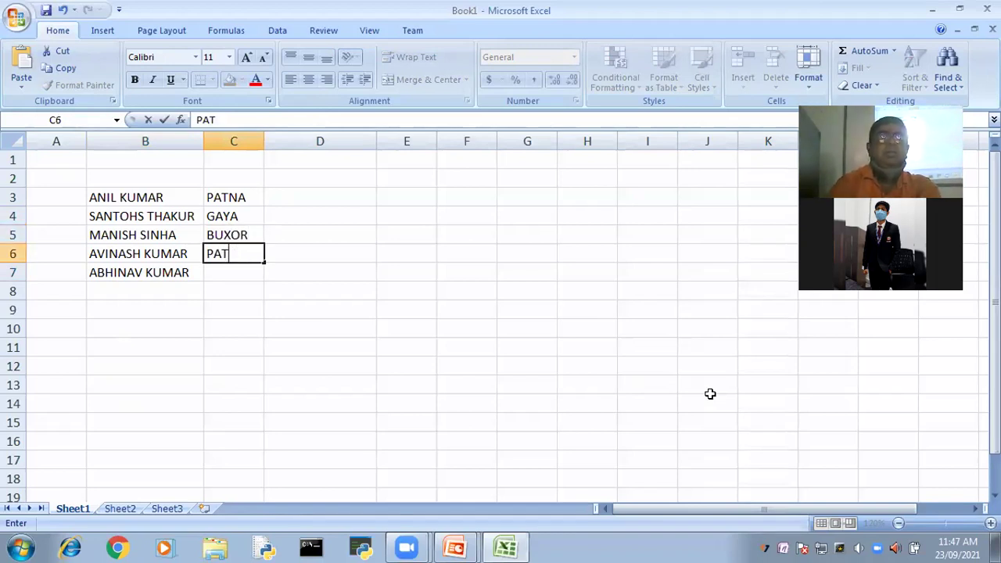
text(N)
key(Return)
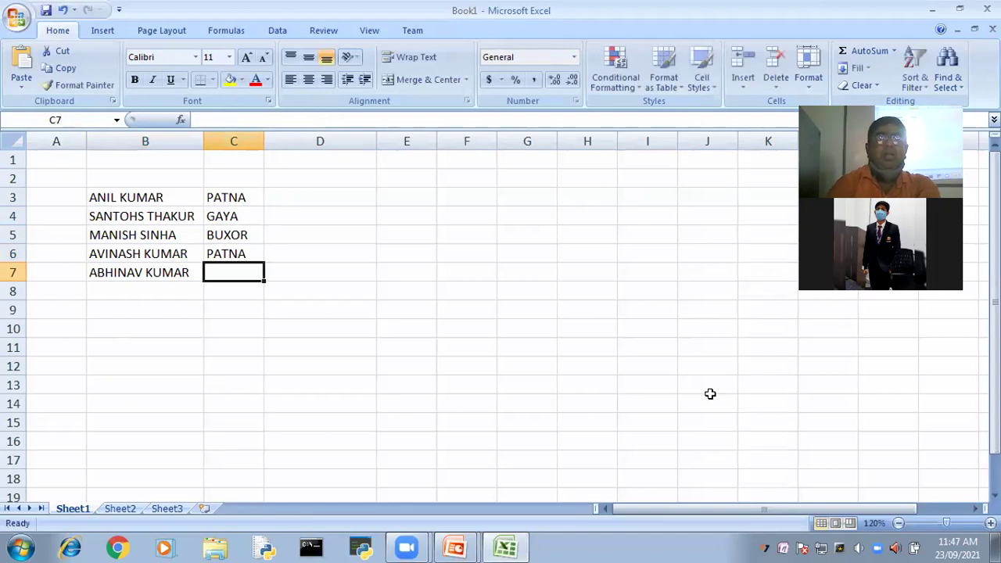
text(GOPALGA)
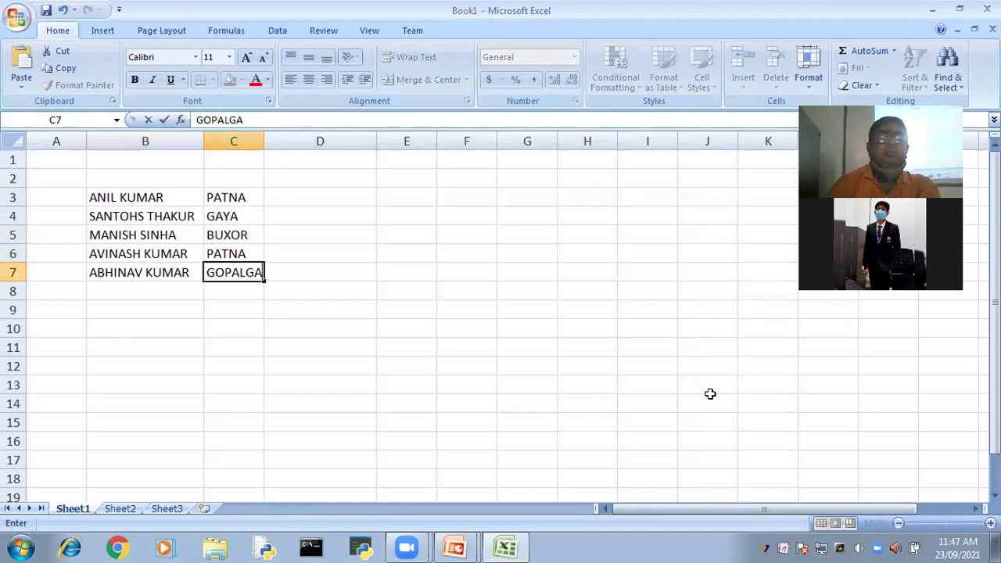
text(NK)
key(BackSpace)
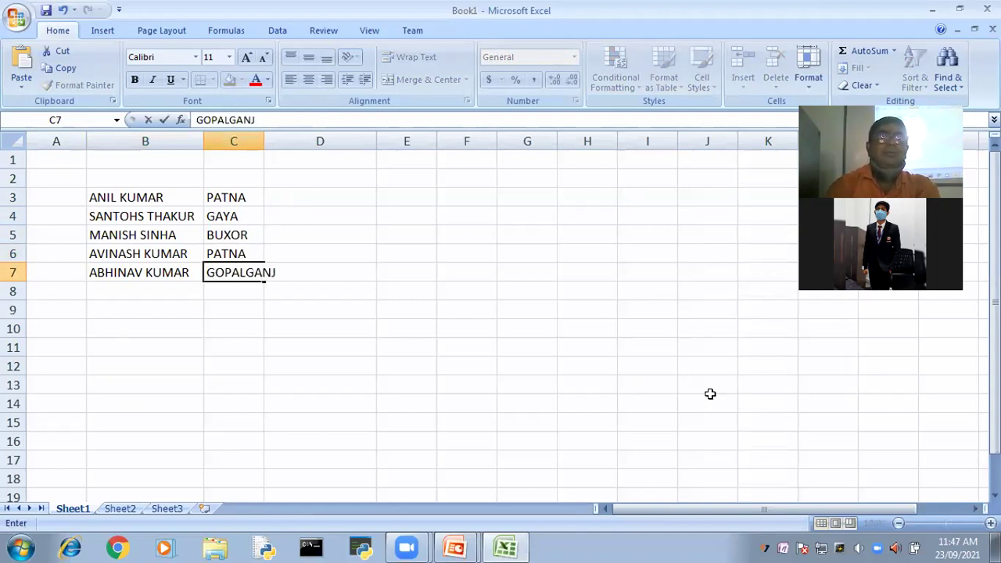
text(J)
drag(325, 233, 333, 247)
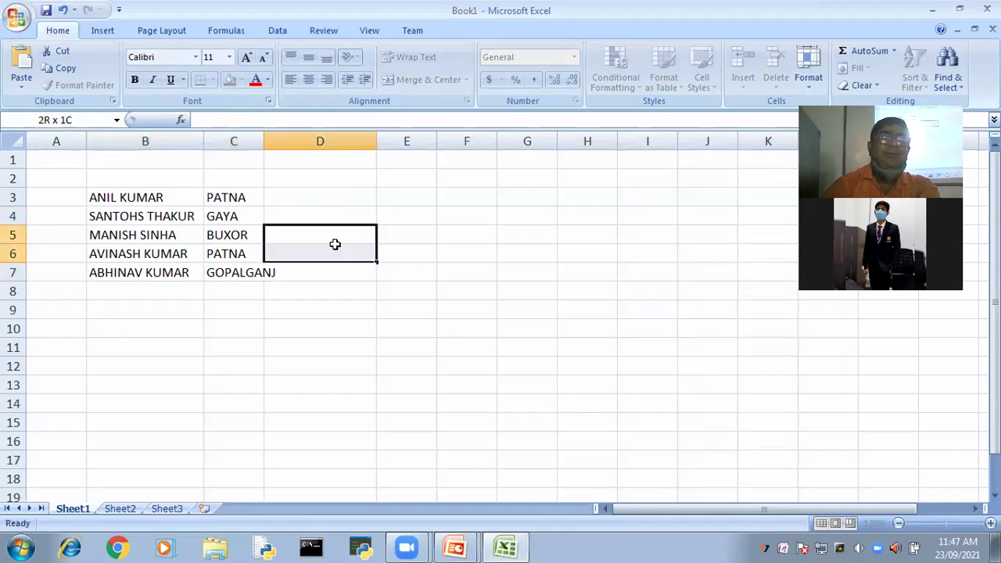
Widen column C so that the longest city name, GOPALGANJ, fits inside it
click(234, 273)
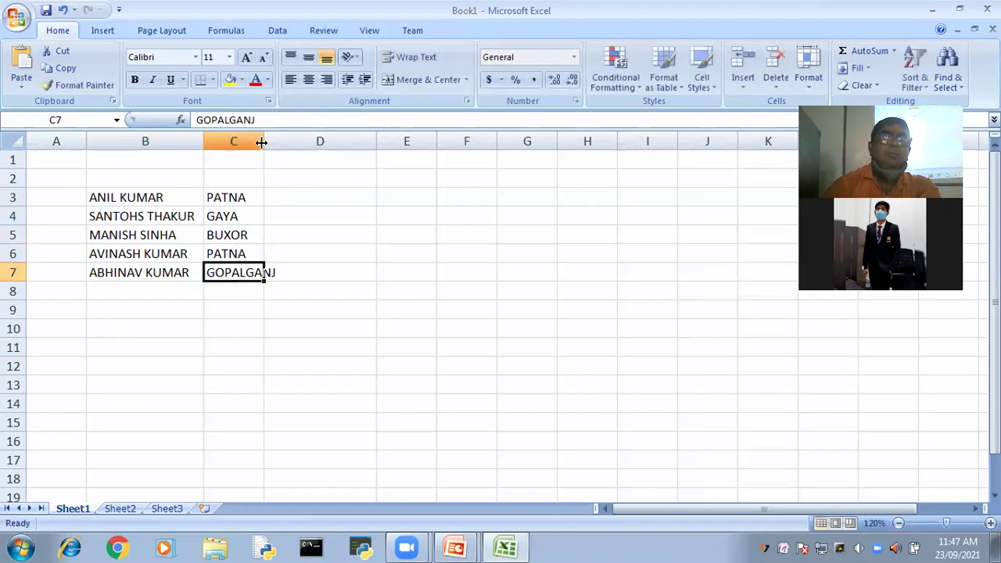
drag(264, 144, 289, 149)
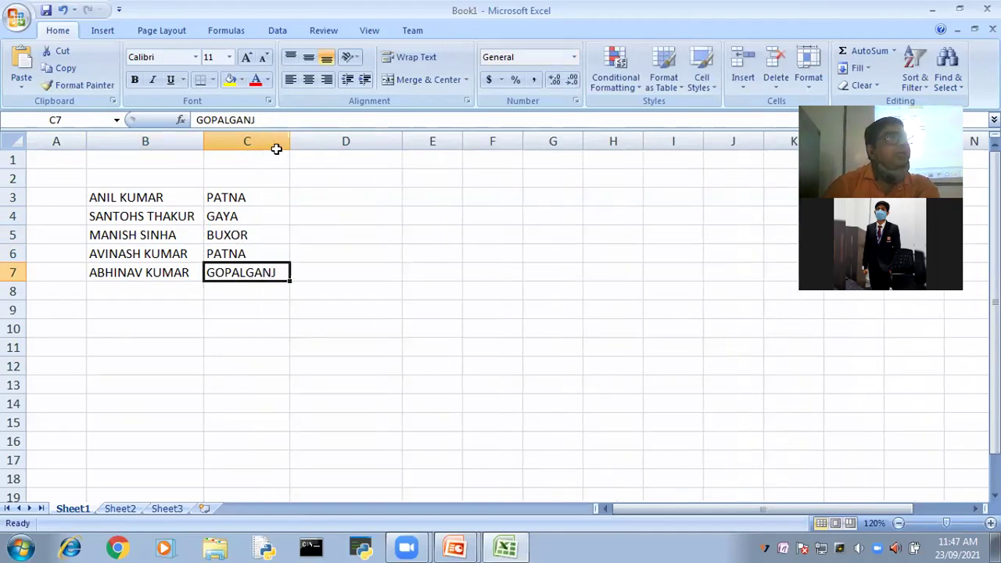
click(239, 303)
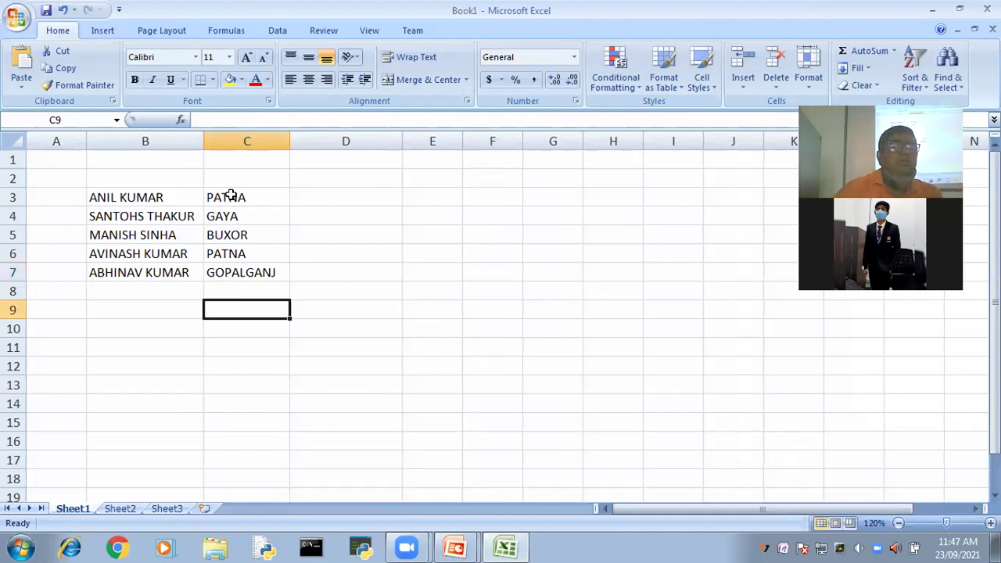
Enter the amounts 50000 in D3 and 40000 in D4 for the first two people
click(324, 196)
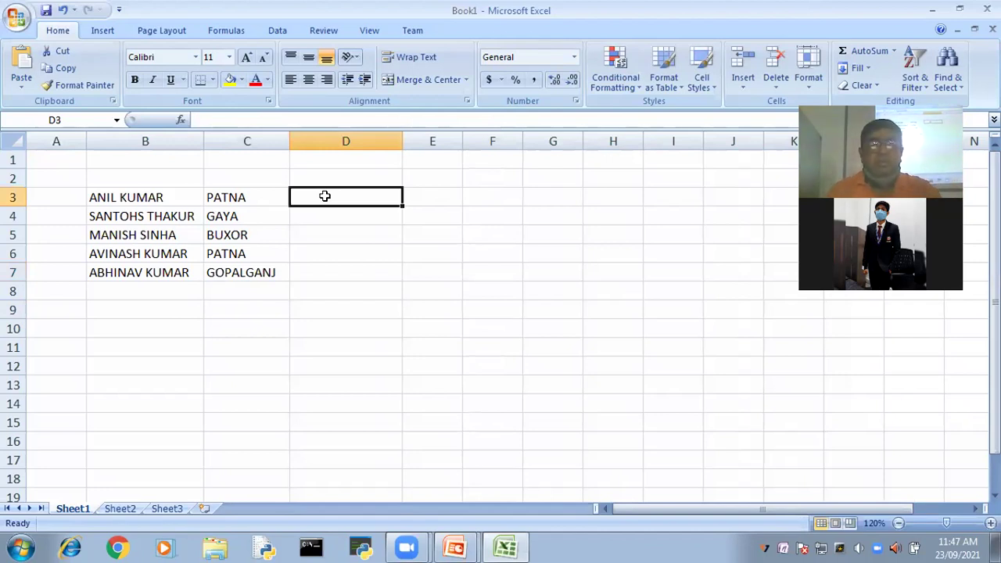
text(500)
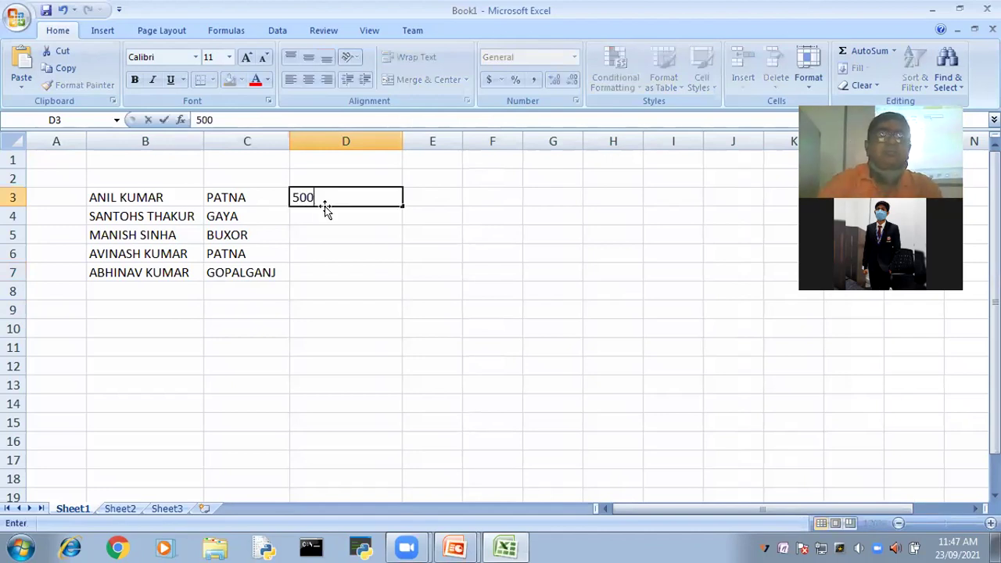
text(00)
key(Return)
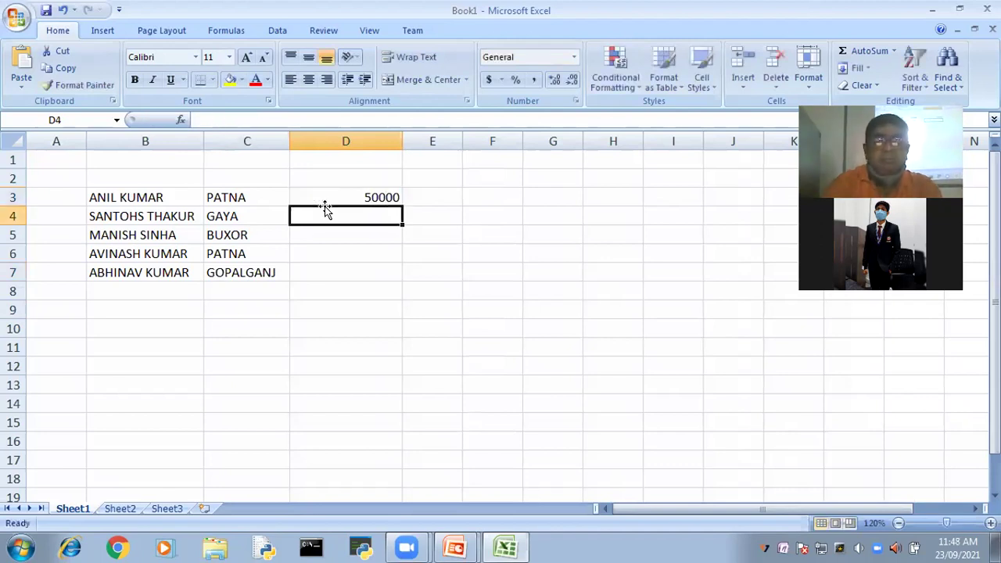
text(40)
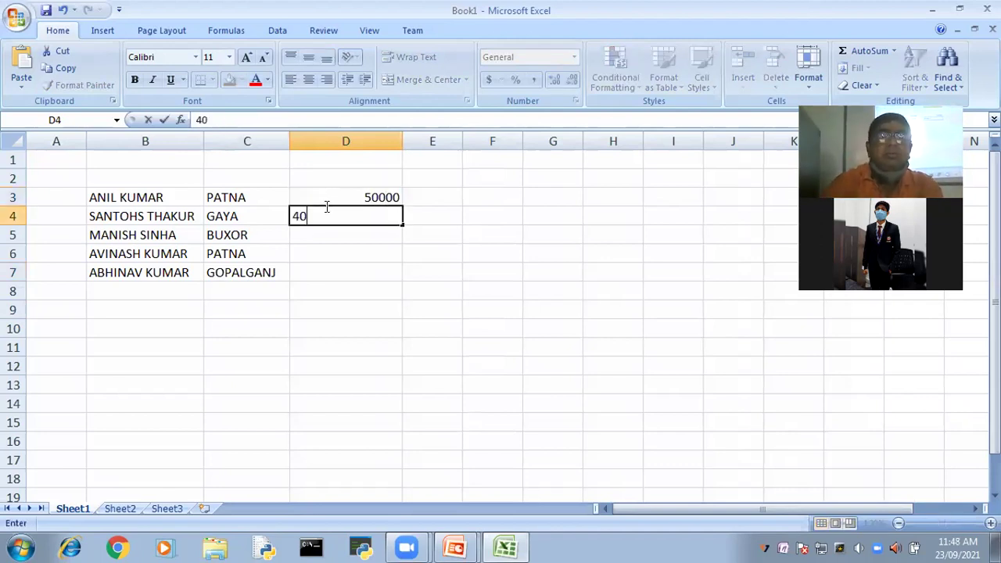
text(0000)
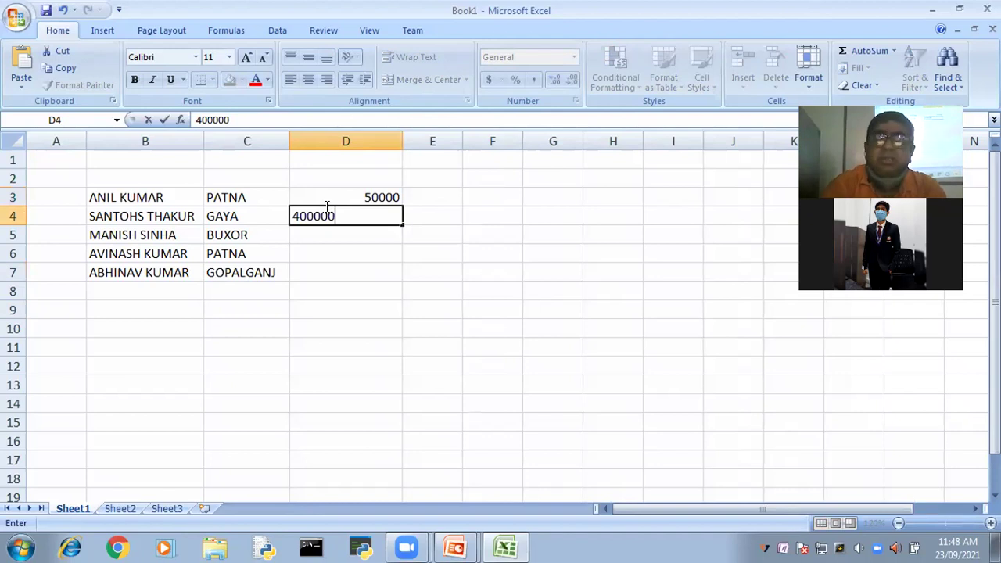
key(BackSpace)
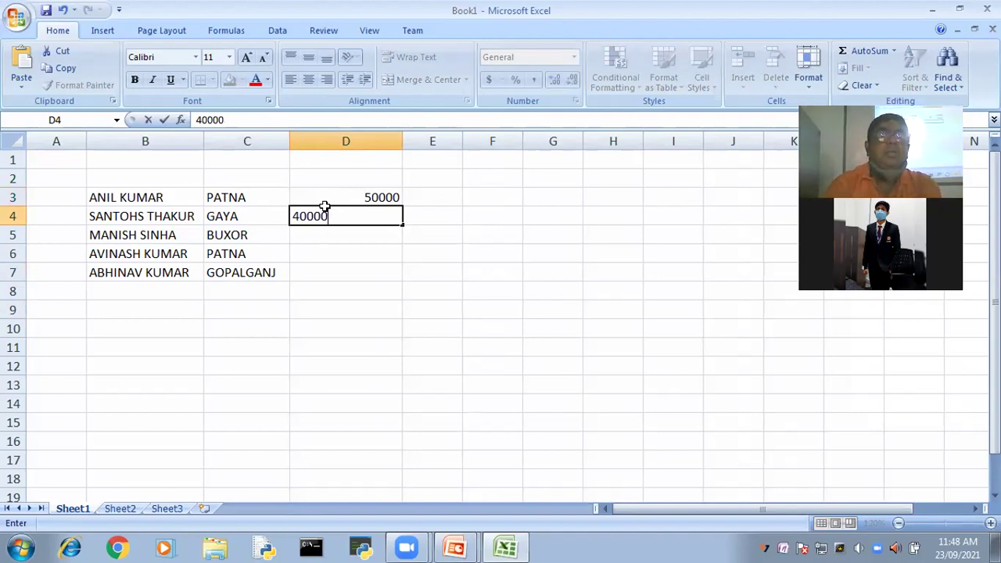
key(Return)
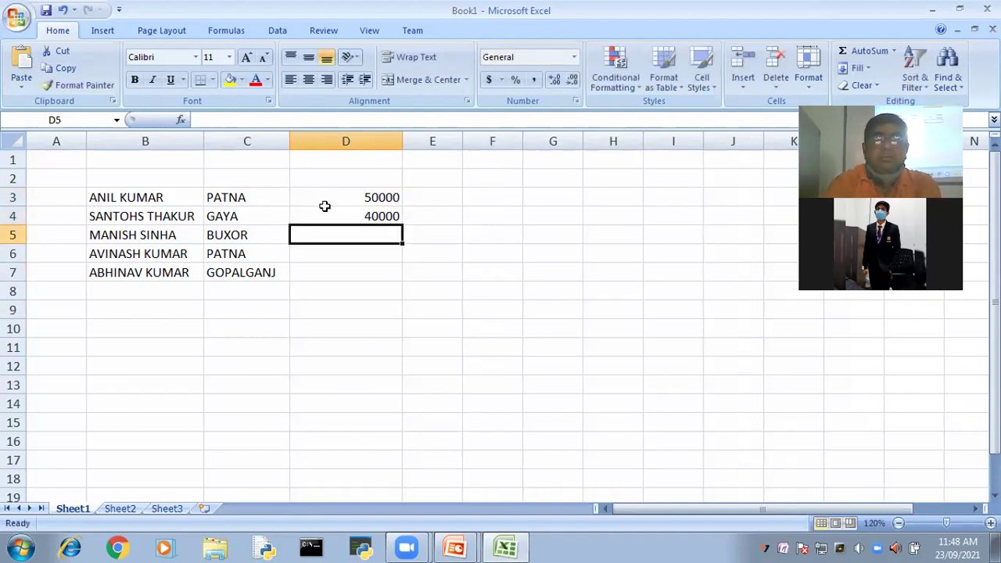
Enter the amounts 30000, 30000 and 50000 in D5:D7 and narrow column D to suit the numbers
text(30000)
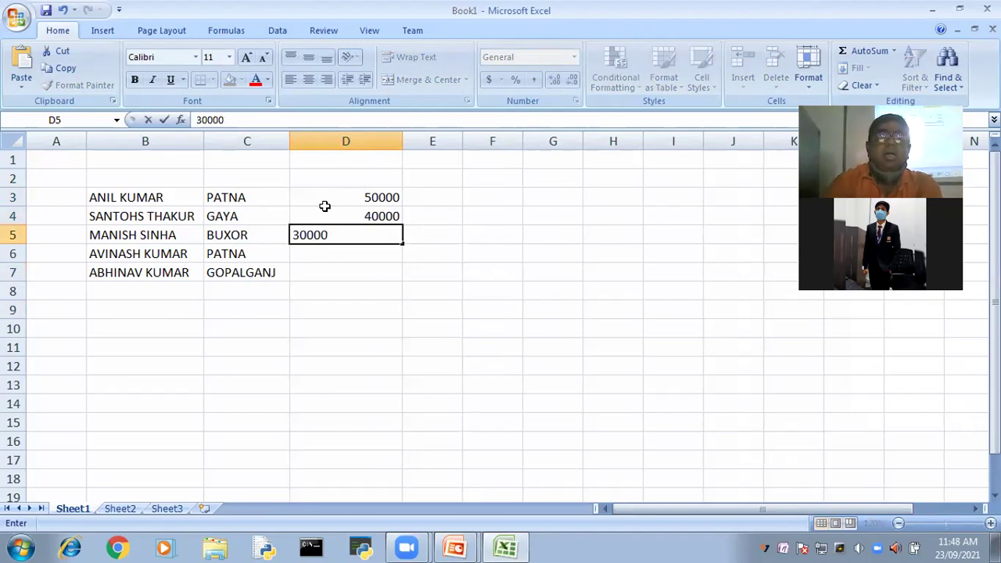
key(Return)
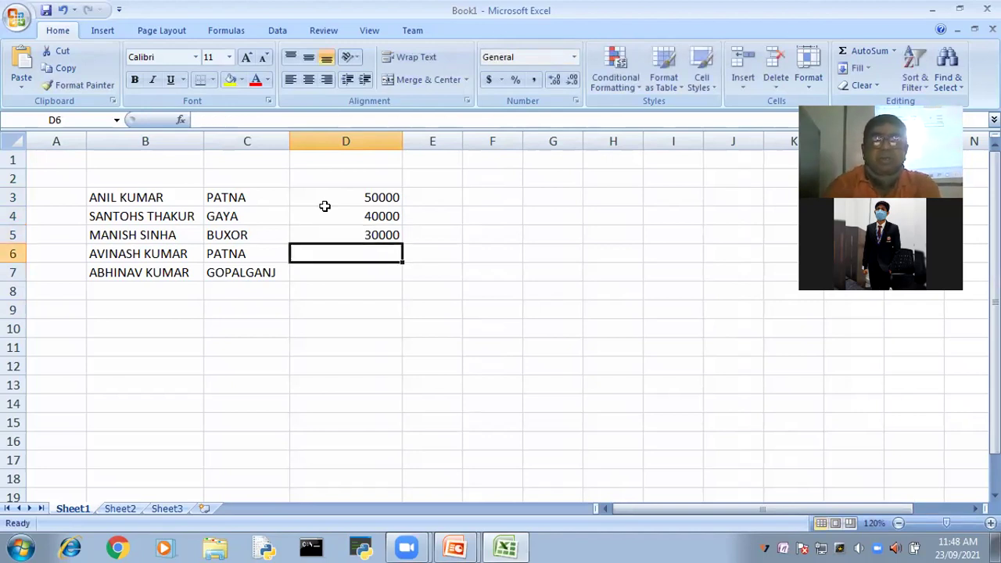
text(30000)
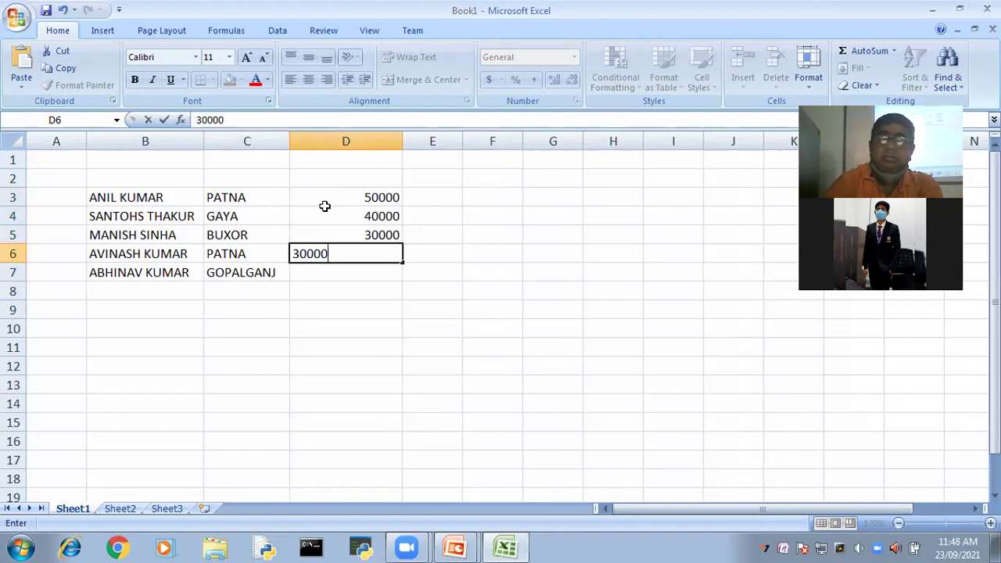
key(Return)
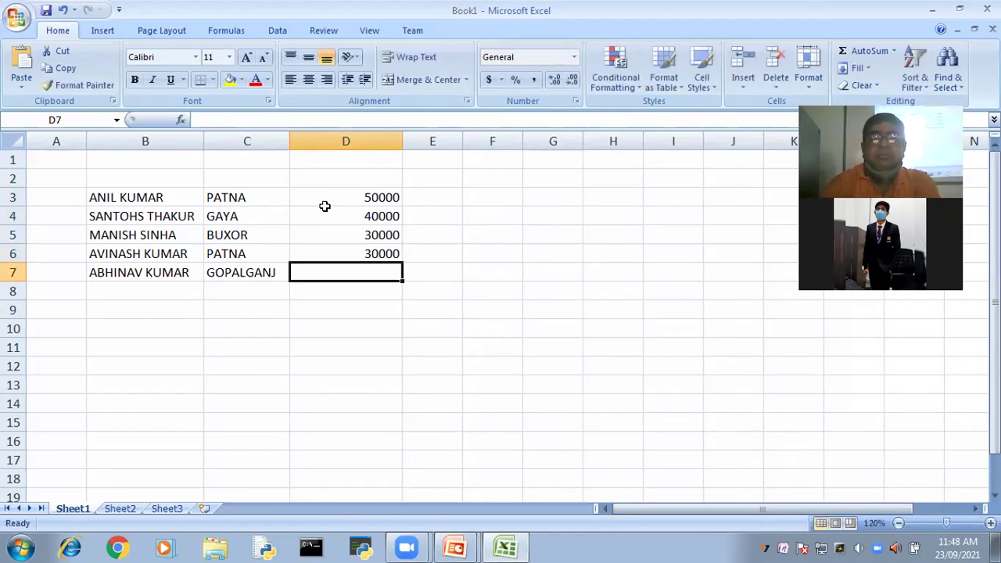
text(50000)
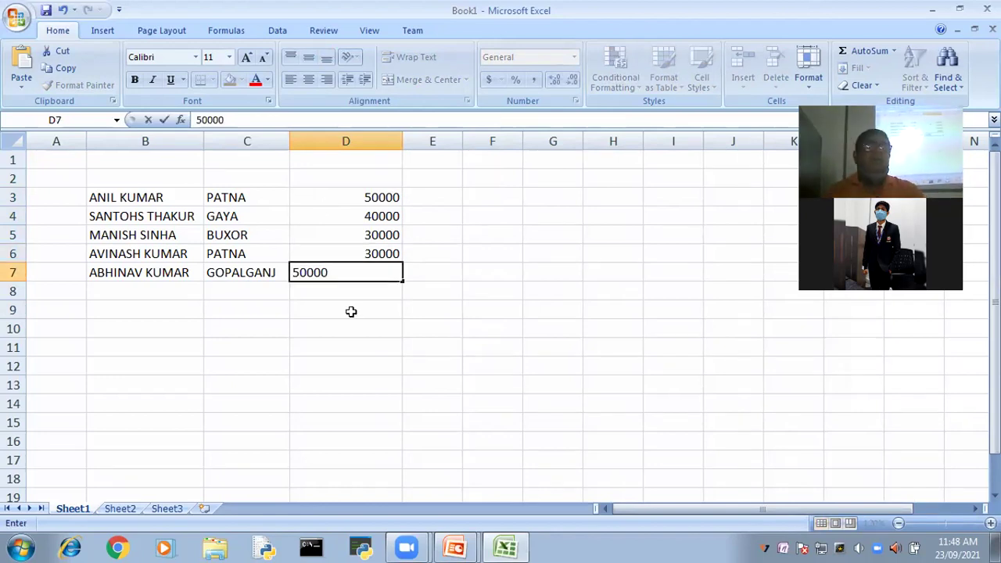
click(368, 385)
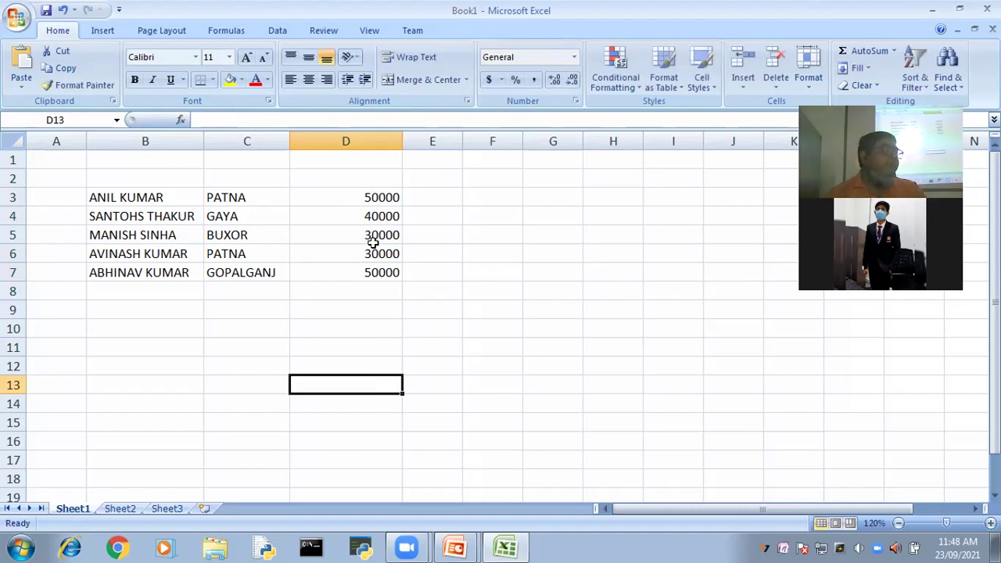
drag(400, 138, 357, 138)
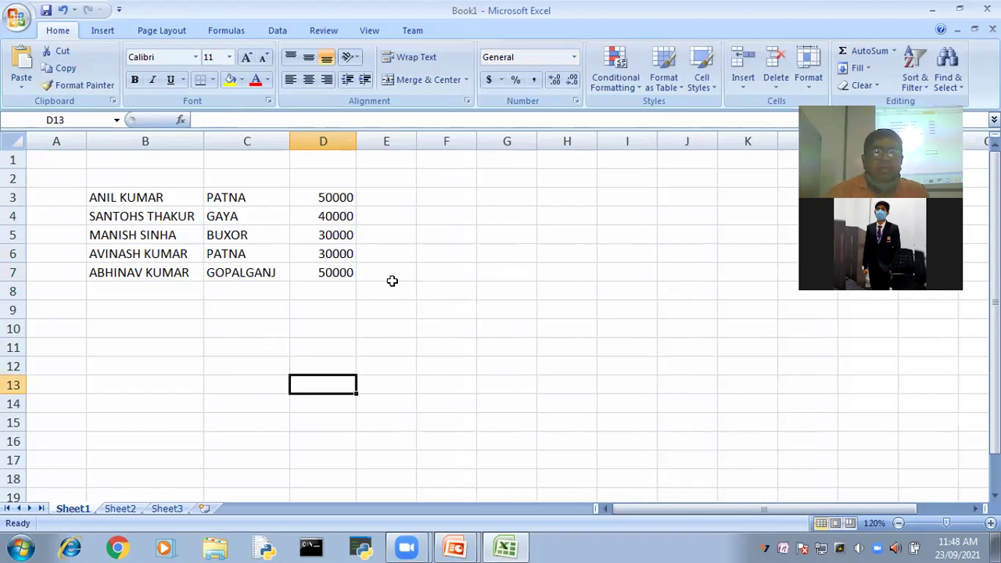
click(319, 331)
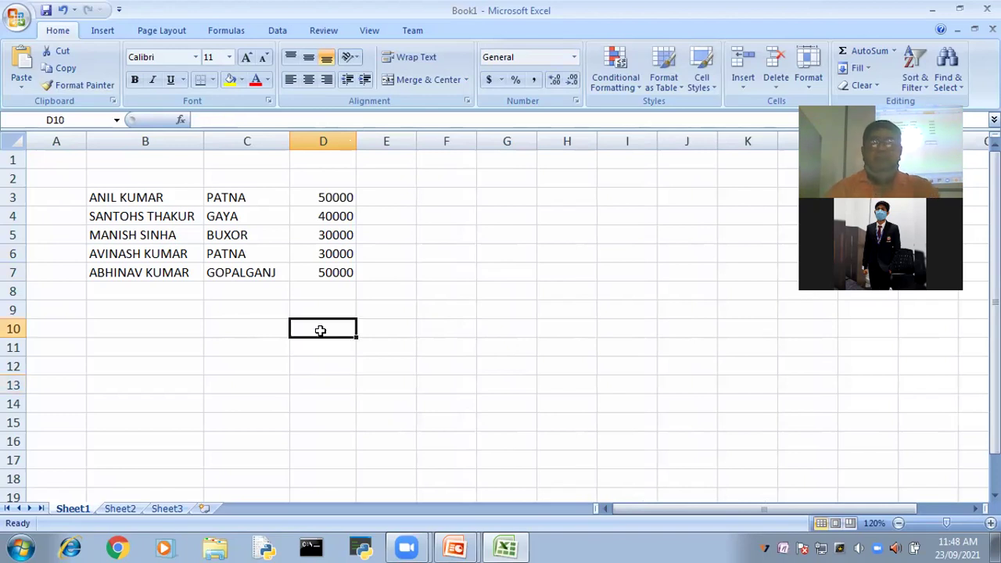
Start a COUNTIFS formula in cell D10 below the amounts
text(=)
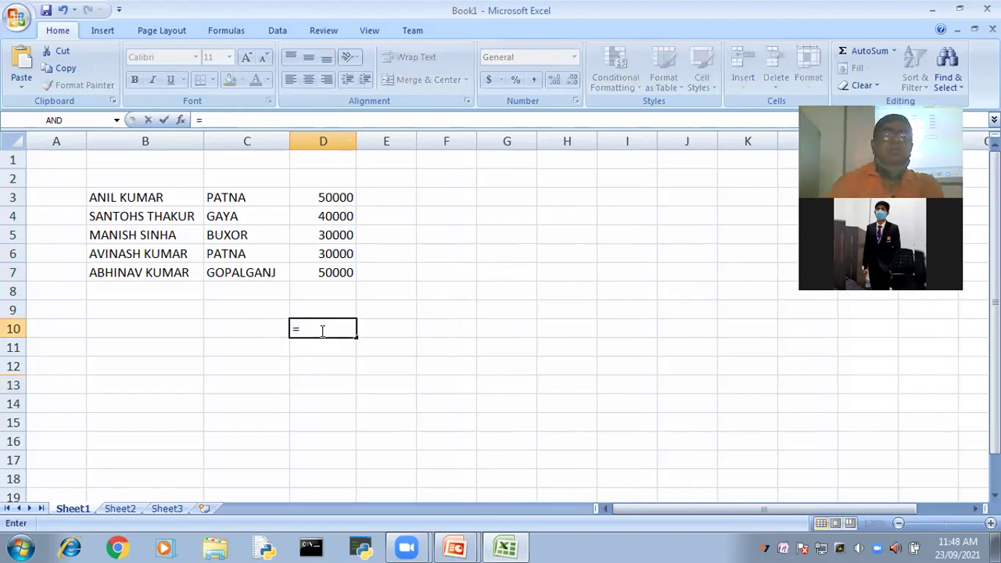
text(COUNTIFS()
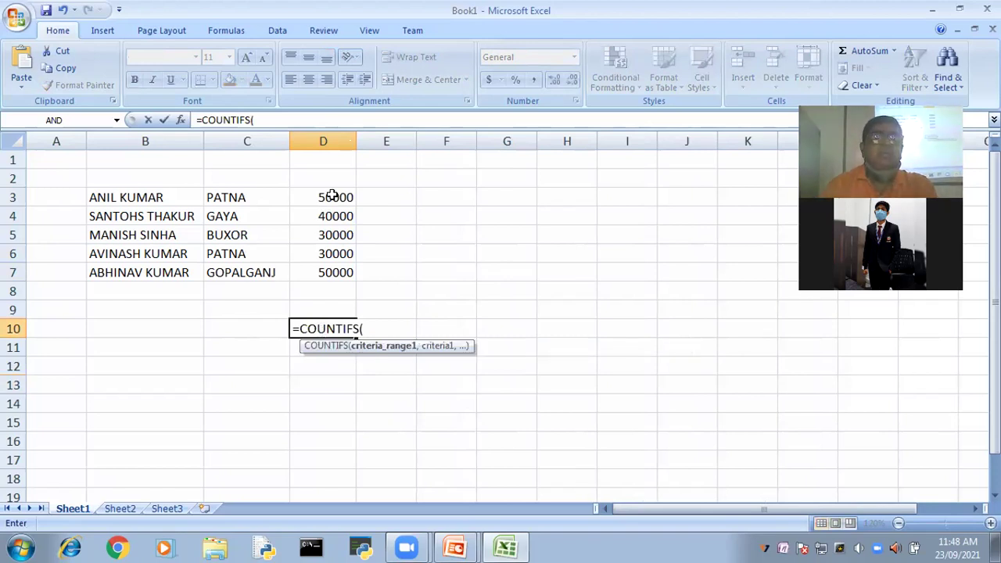
drag(332, 195, 335, 275)
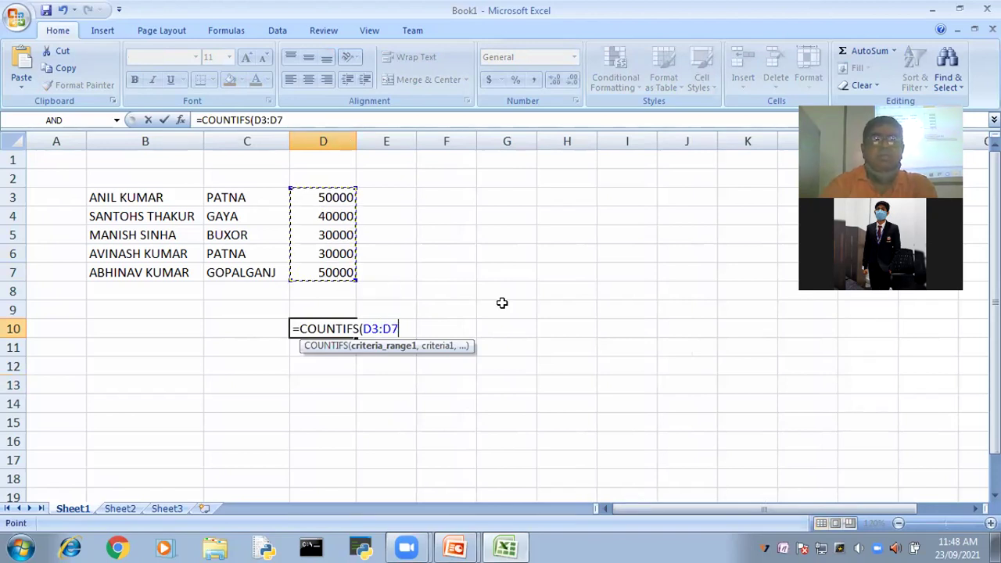
key(BackSpace)
key(BackSpace)
key(BackSpace)
key(BackSpace)
key(BackSpace)
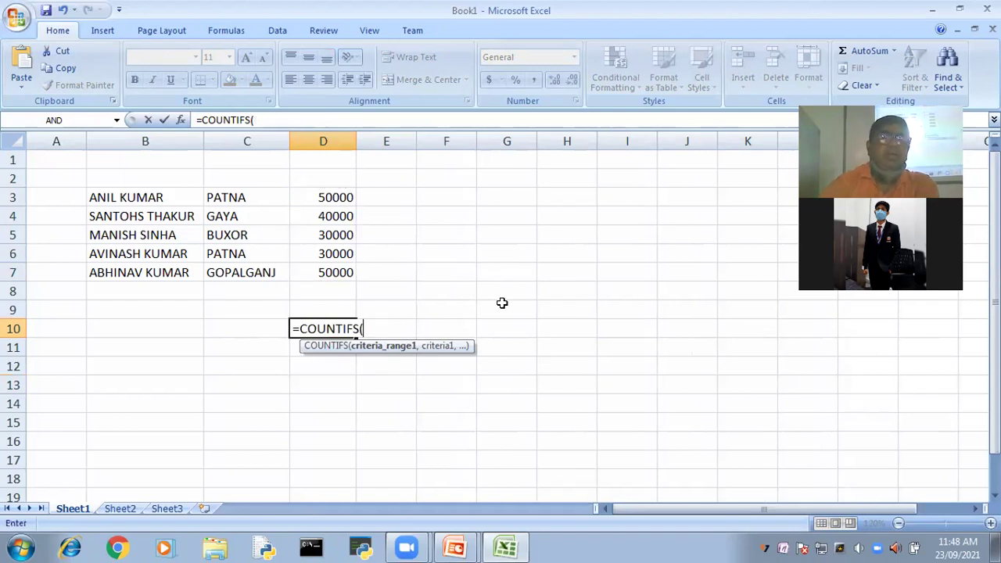
Supply the cities C3:C7 as the first criteria range and "PATNA" as its criterion in the COUNTIFS formula
drag(223, 197, 223, 271)
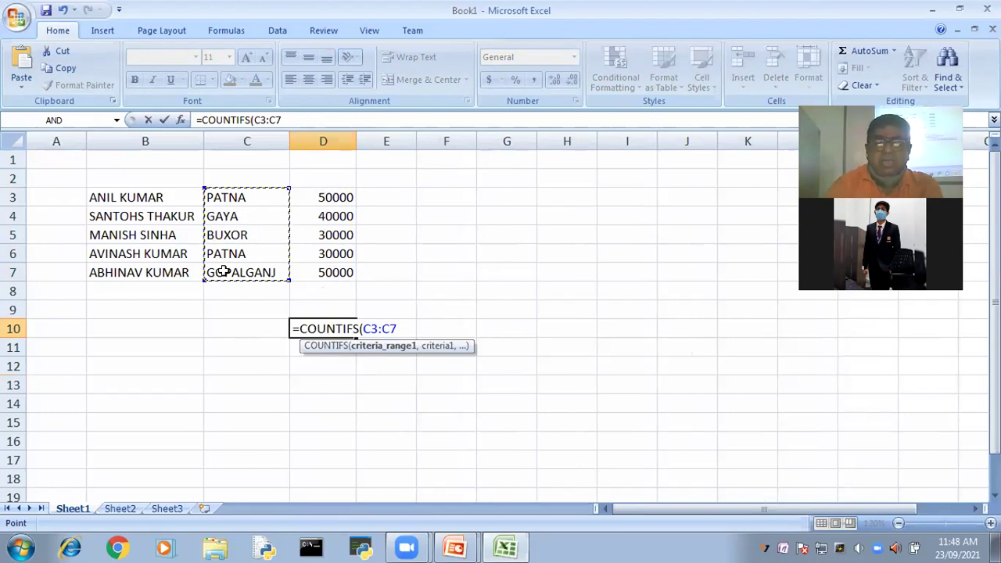
text(,)
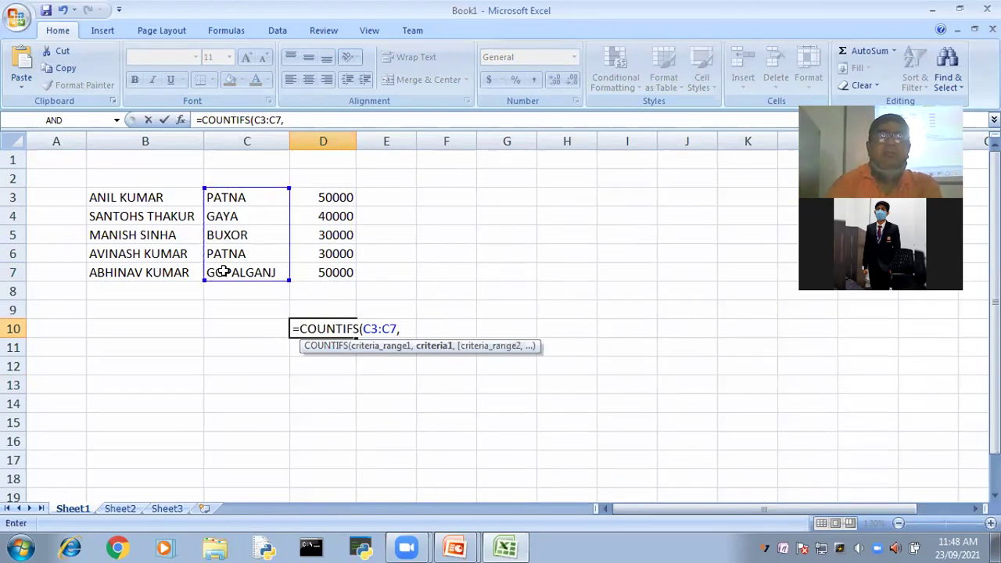
text("PATNA)
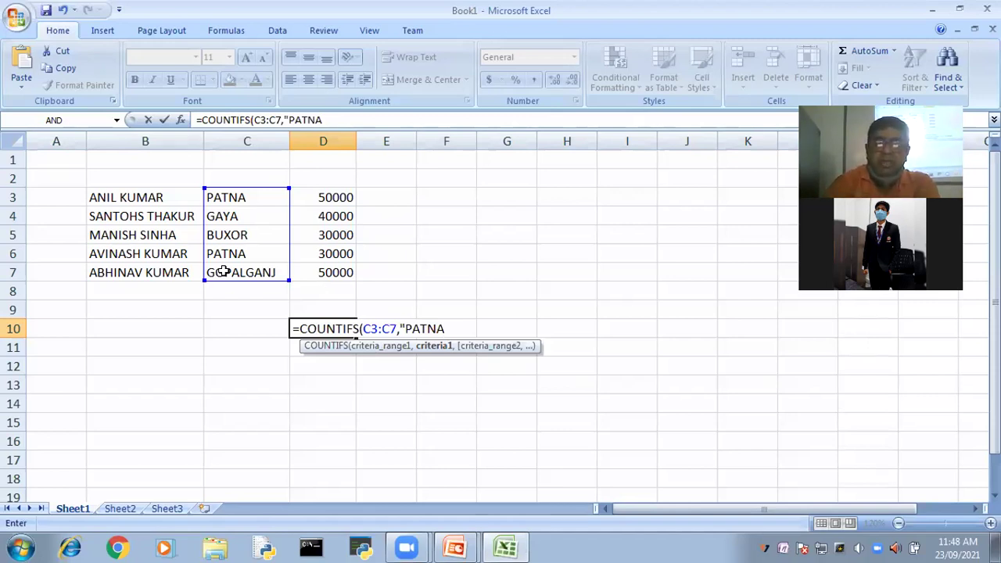
text(",)
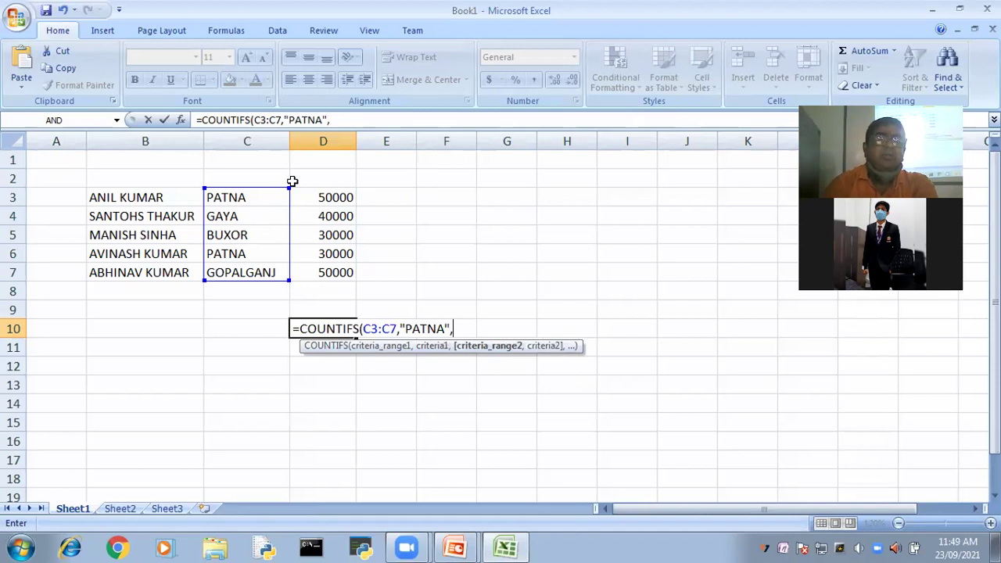
Complete the D10 formula with the amounts D3:D7 as second criteria range and ">=50000" as its criterion
drag(323, 197, 320, 272)
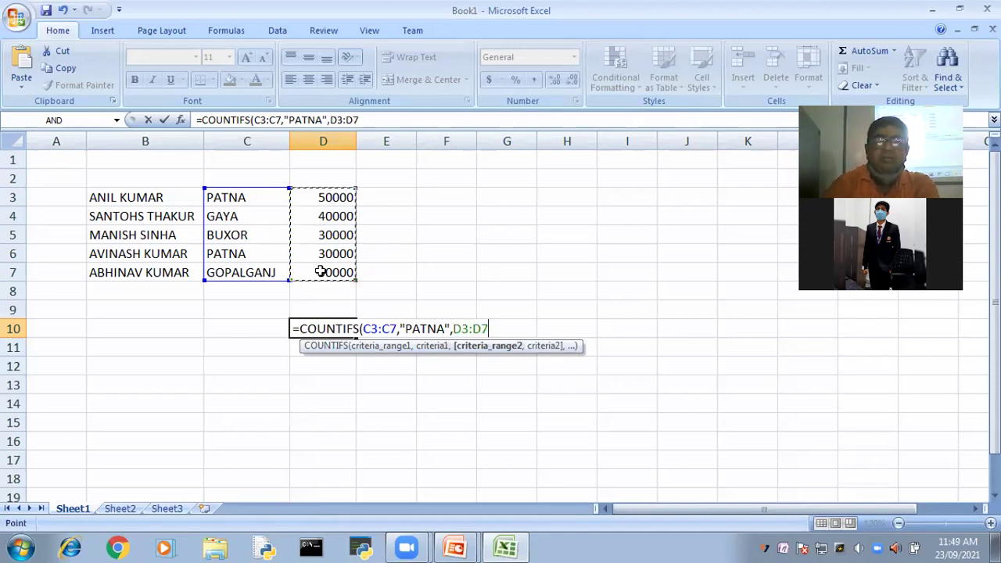
text(,")
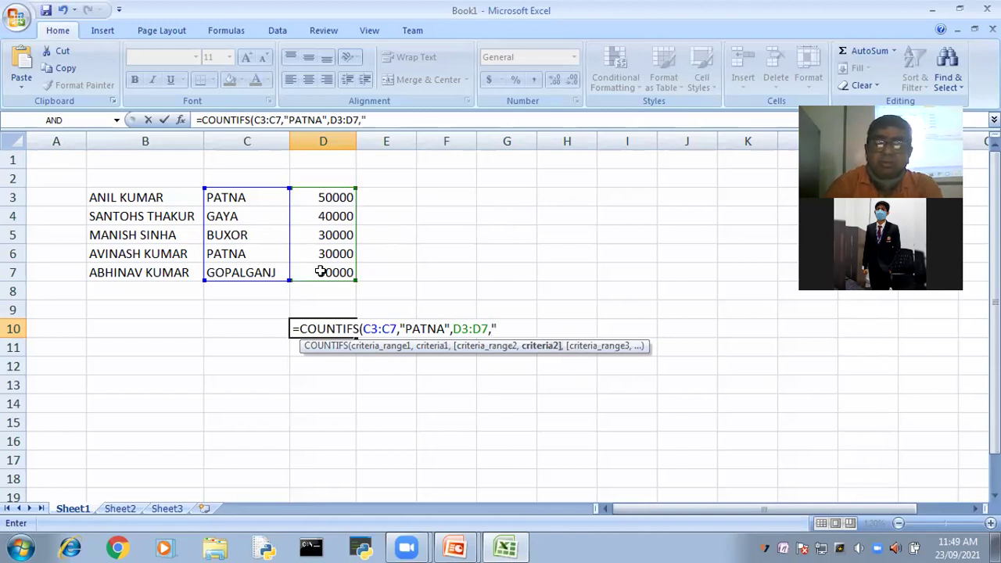
text(>=)
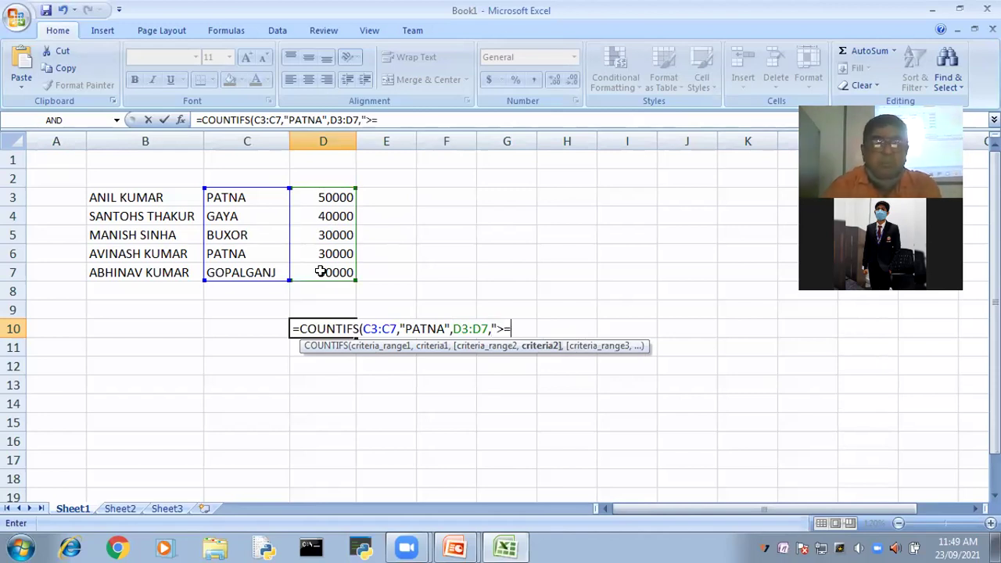
text(5)
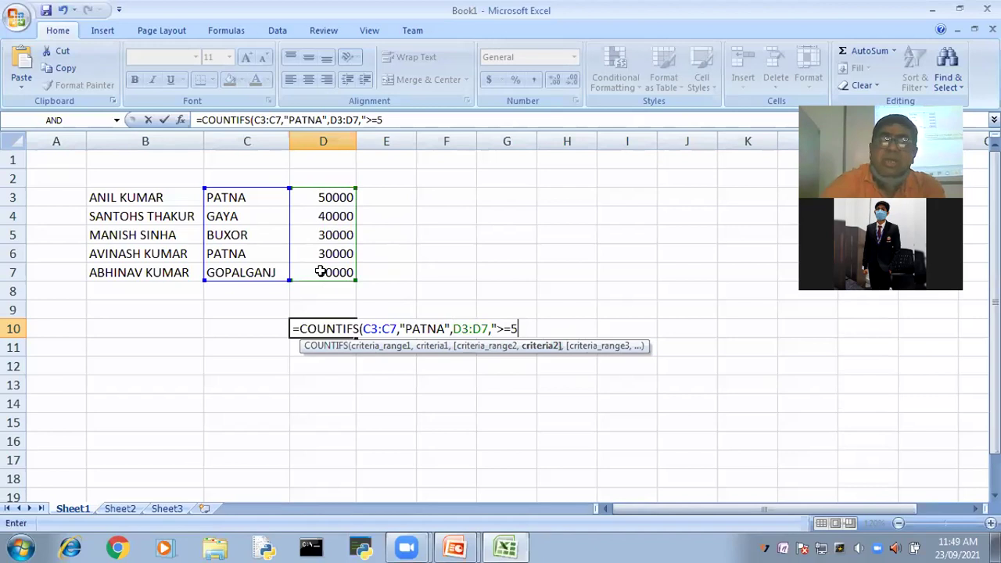
text(0000)
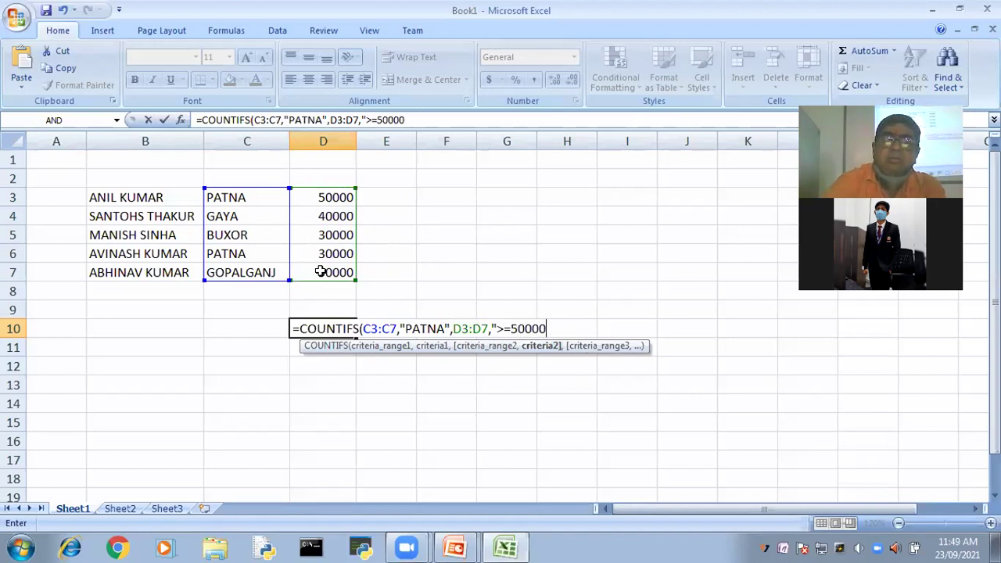
text("))
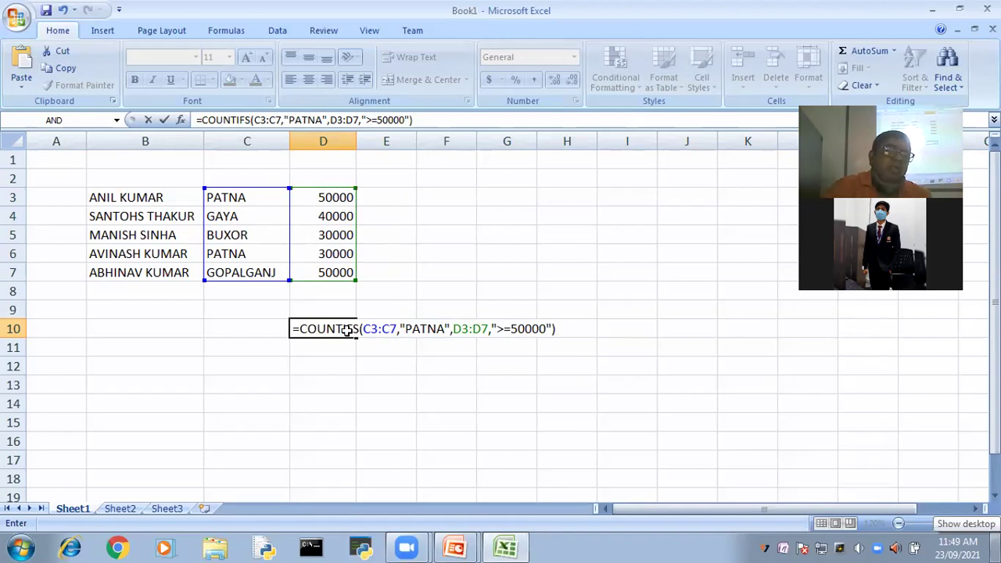
click(231, 197)
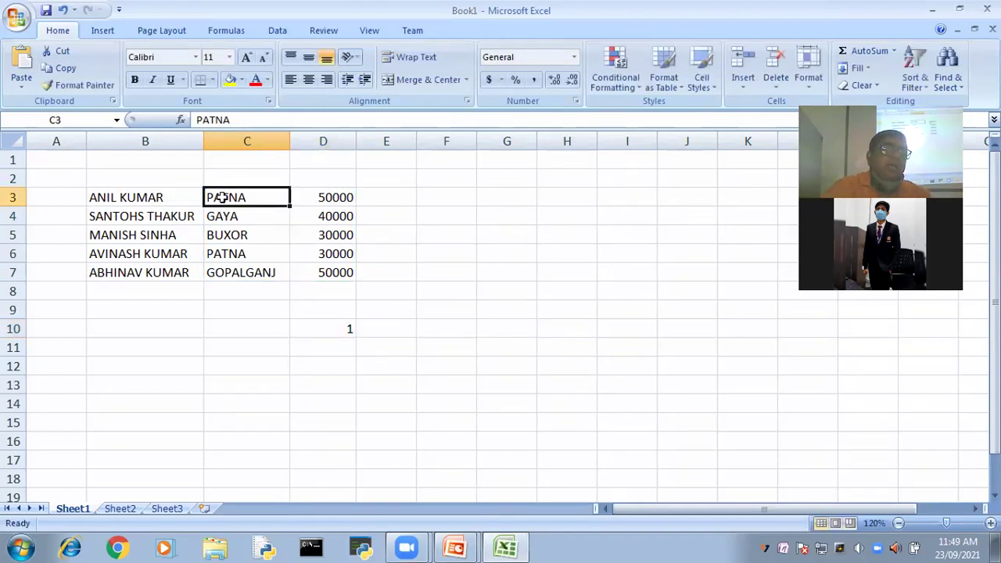
Check the city and amount in row 6 against the COUNTIFS formula in D10
click(231, 254)
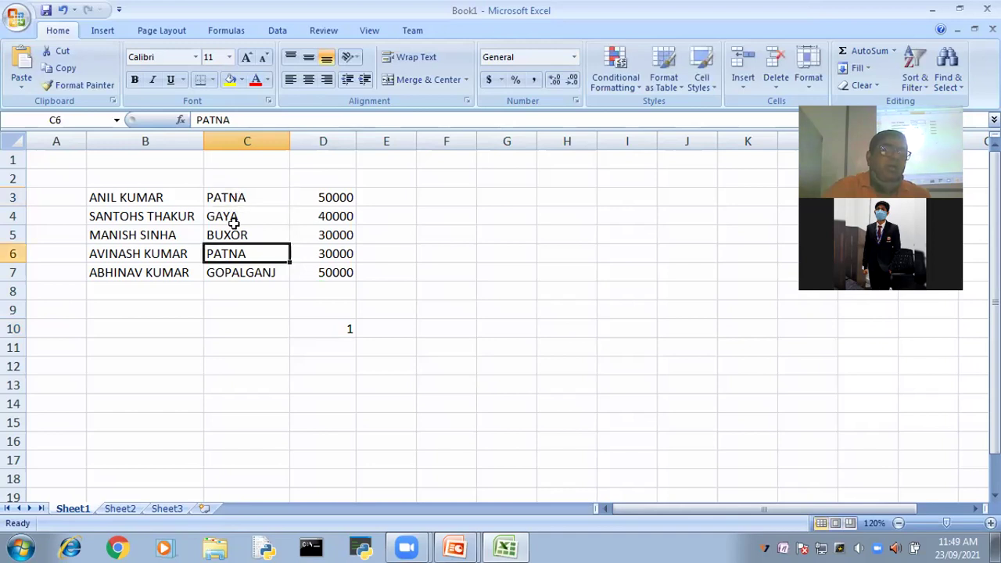
click(336, 253)
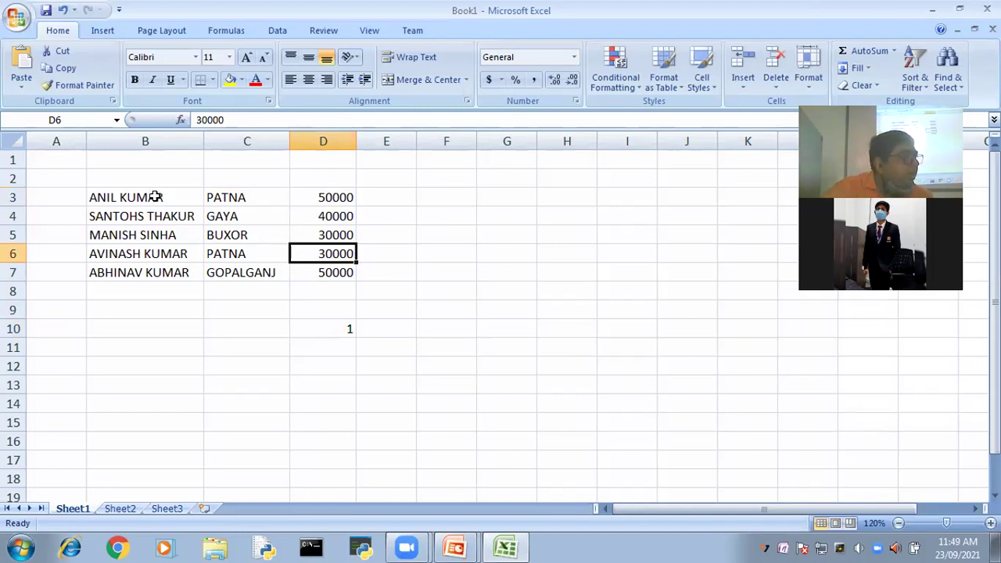
click(332, 330)
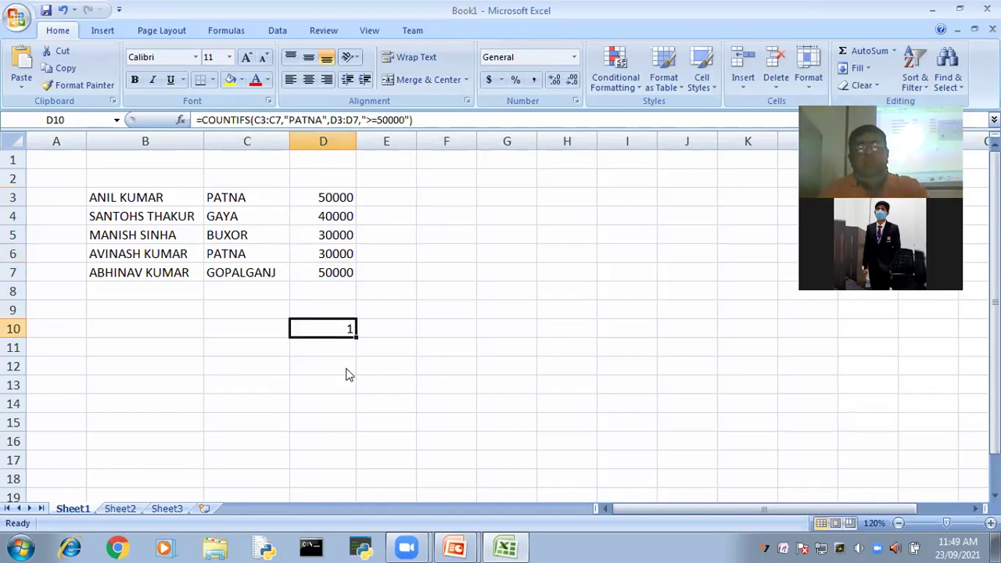
Switch to the PowerPoint slide show, view the SUMIF() slide and go back to the COUNTIFS() slide
key(alt+Tab)
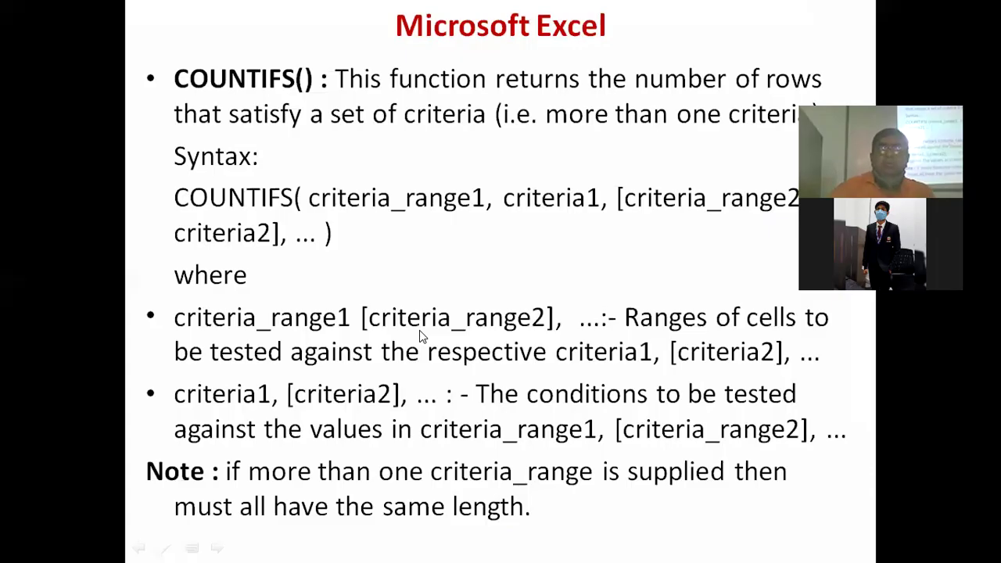
click(419, 330)
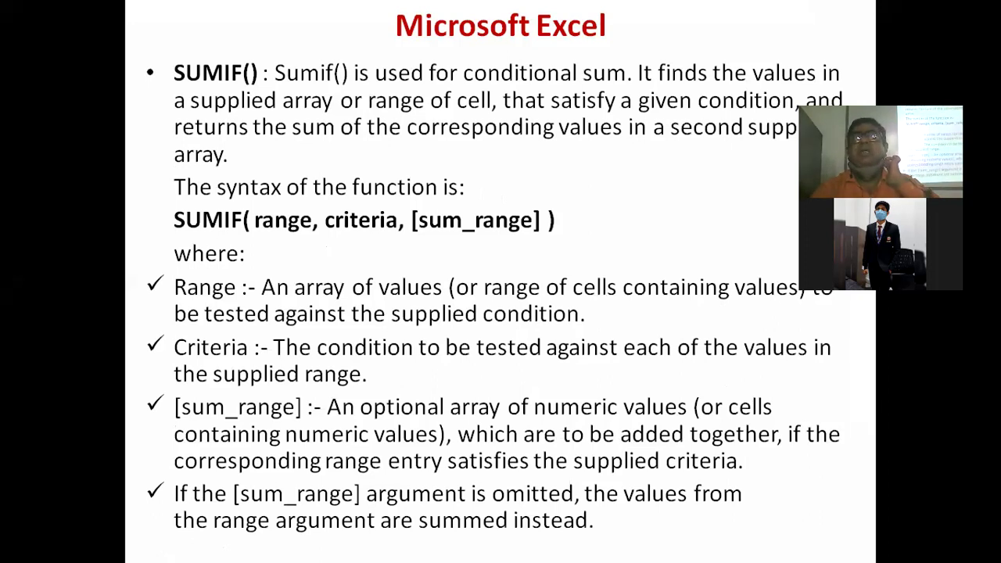
key(Left)
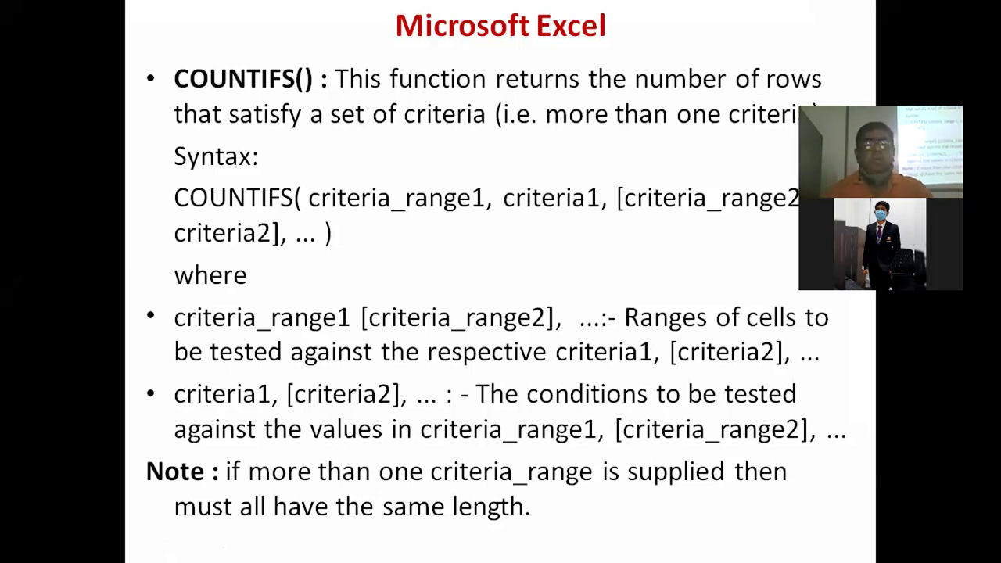
Switch back to Excel and change the amount criterion in the D10 COUNTIFS formula to ">=30000"
key(alt+Tab)
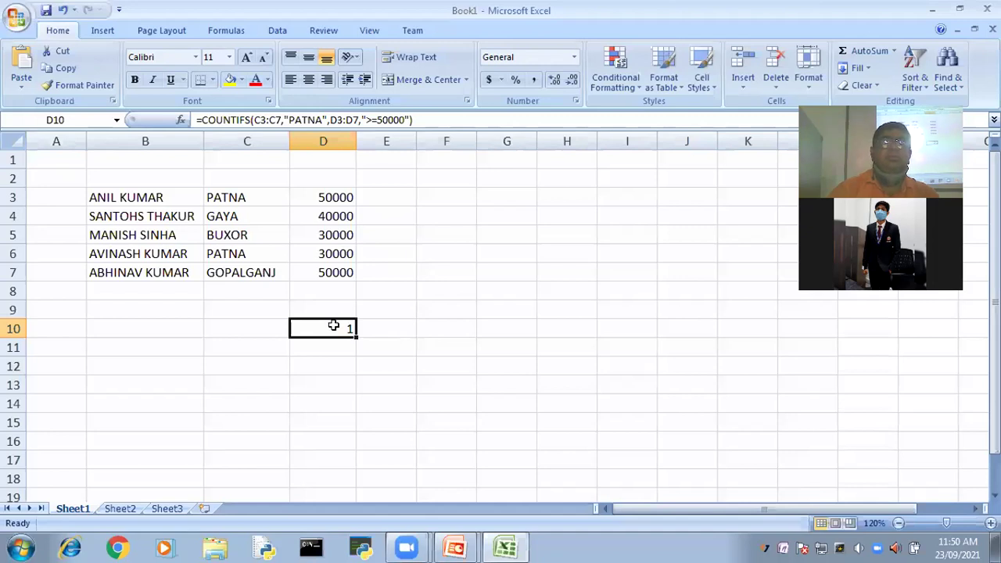
double_click(337, 326)
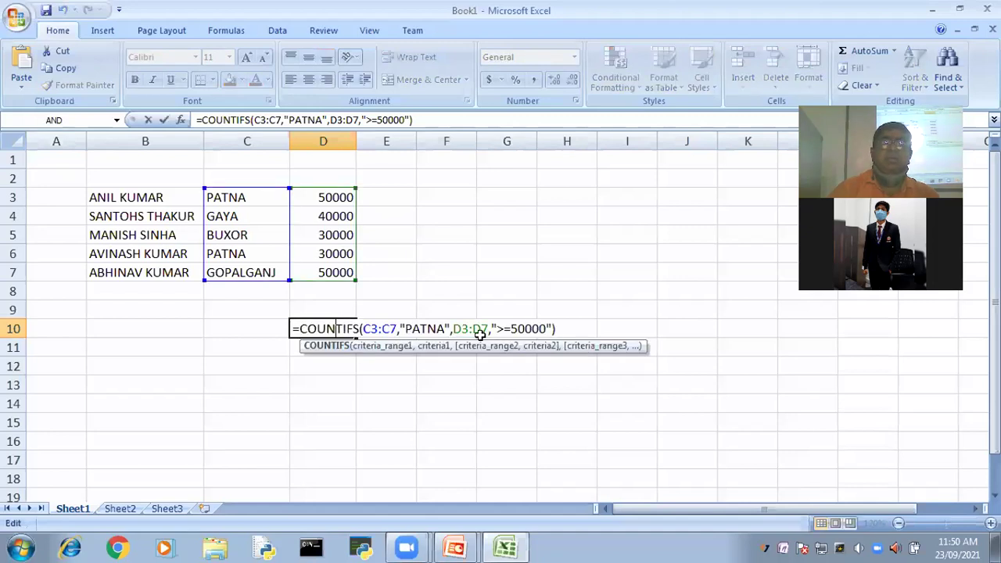
click(518, 325)
key(BackSpace)
text(3)
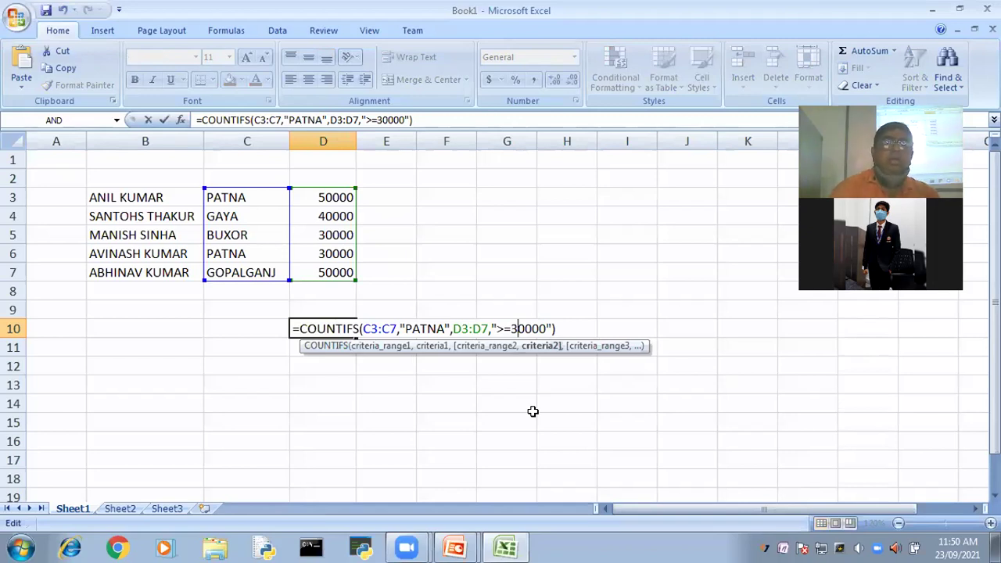
click(566, 328)
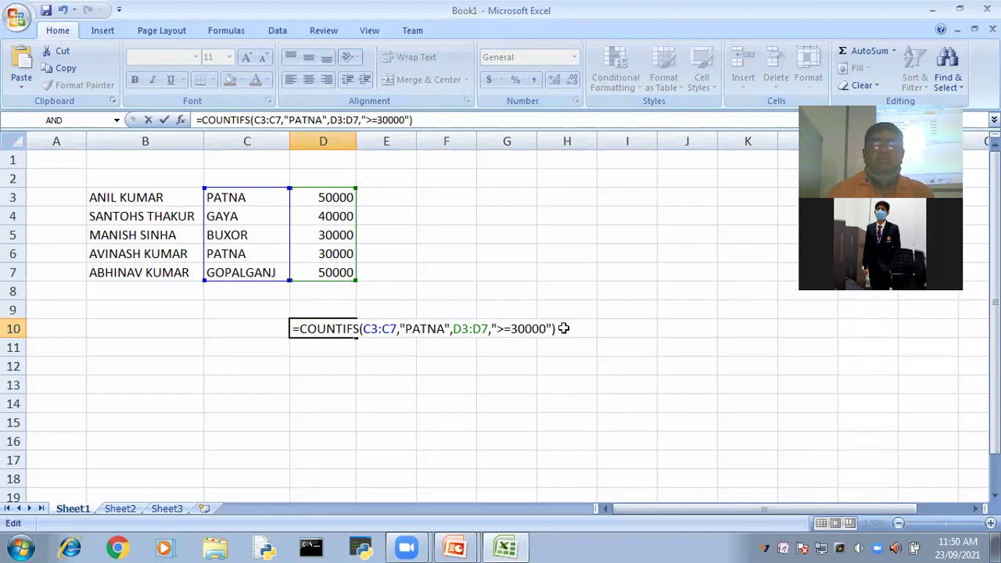
key(Return)
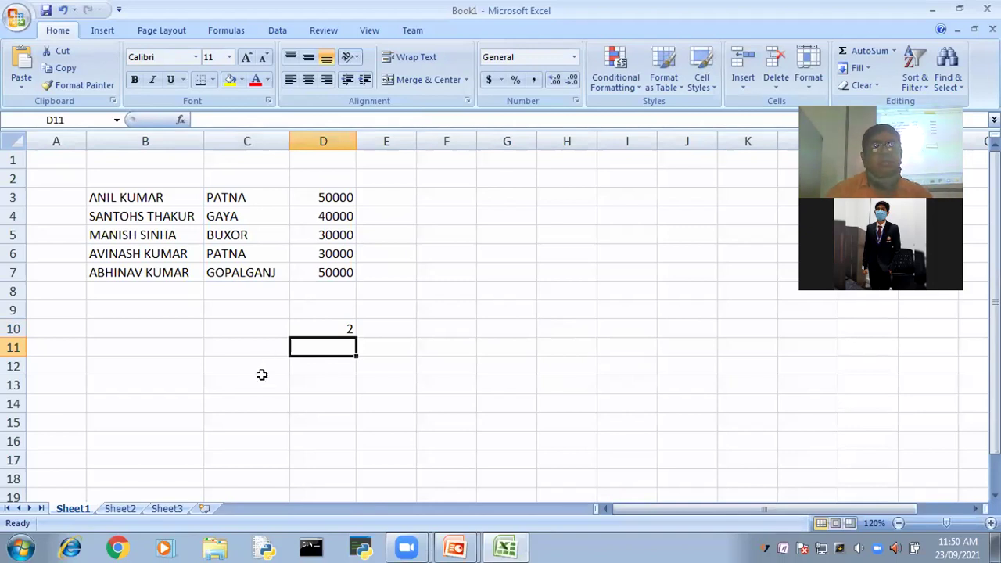
Review the edited COUNTIFS formula in D10 and switch to the PowerPoint slide show
click(313, 328)
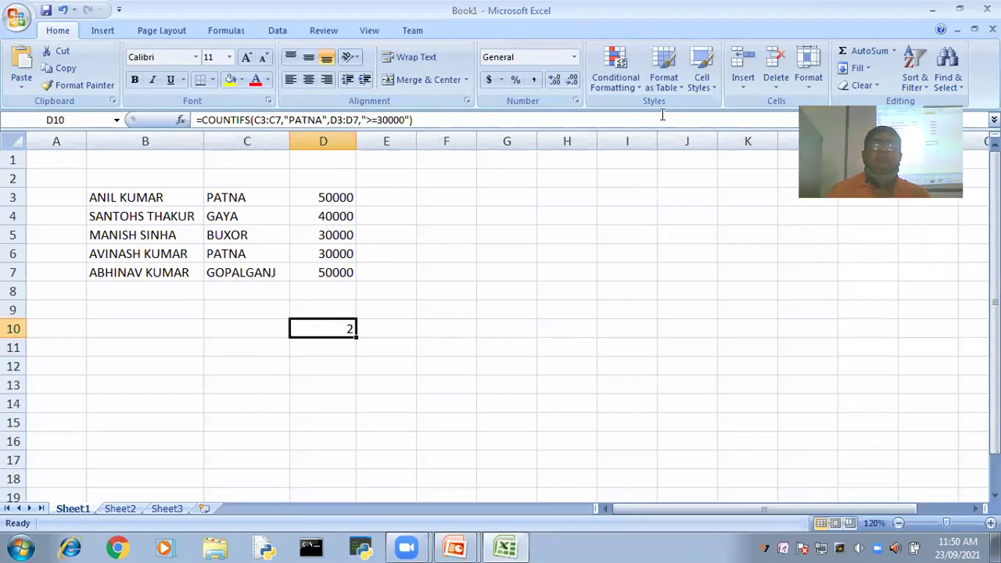
key(alt+Tab)
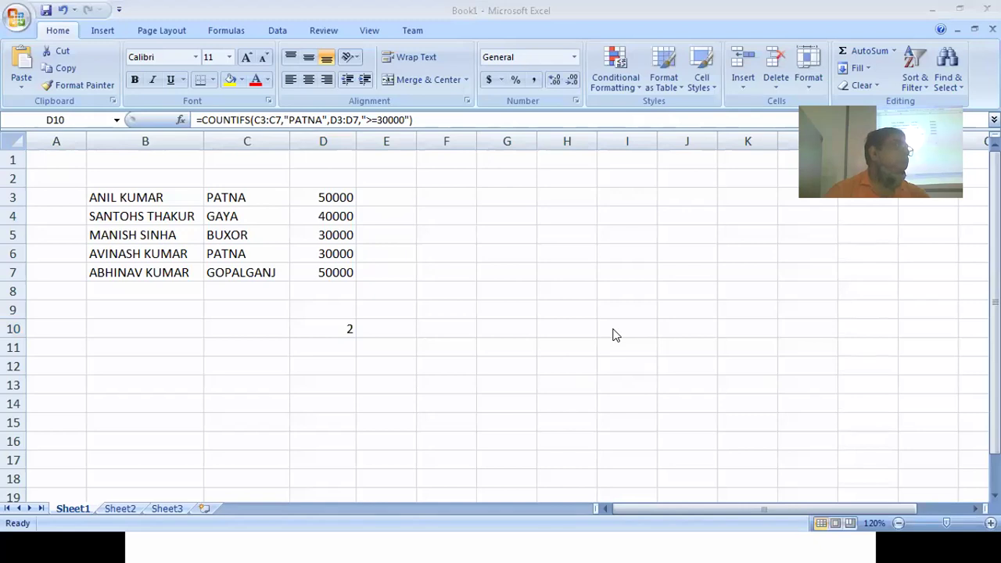